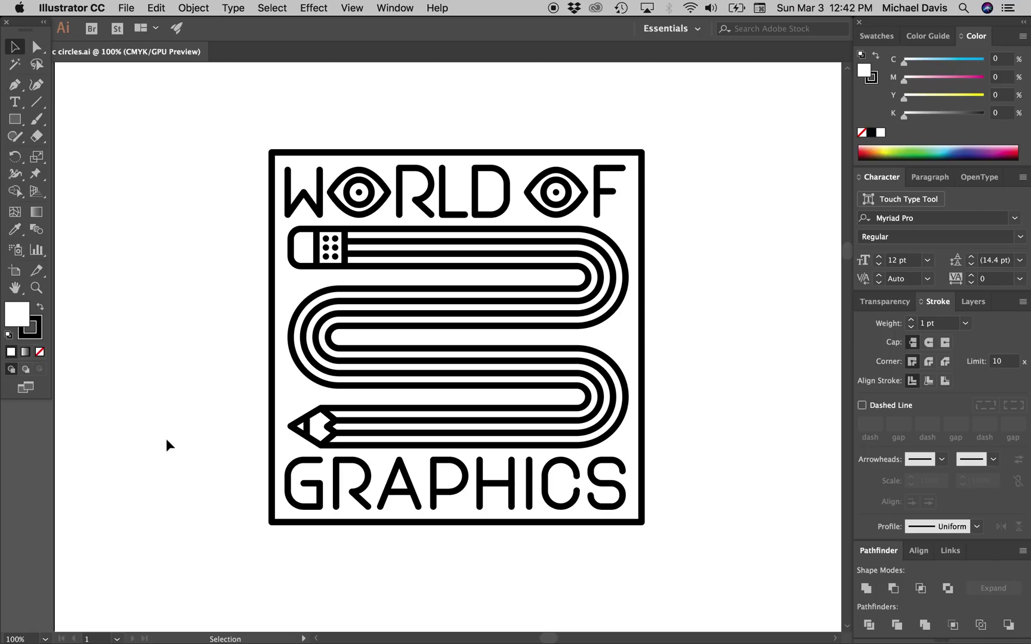
# - Pan the canvas up to show the Episode 1: Concentric Circles header and example circle designs
pyautogui.press('space')
pyautogui.moveTo(154, 571); pyautogui.dragTo(160, 109)
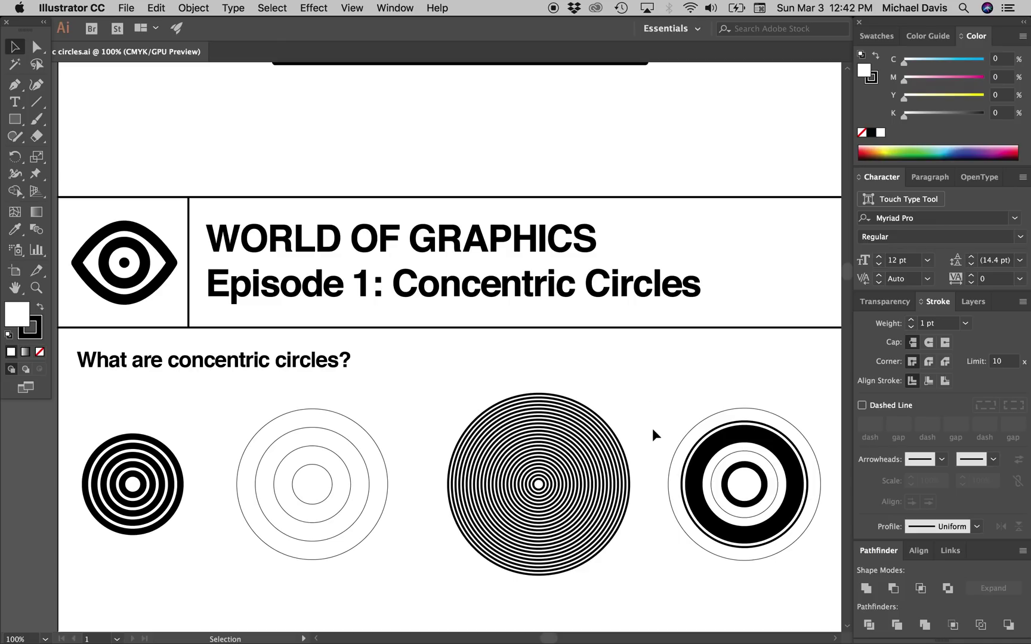
pyautogui.press('space')
# - Pan past the 'Where have I seen these?' examples to the blank Let's make some! artboard
pyautogui.moveTo(651, 608); pyautogui.dragTo(645, 265)
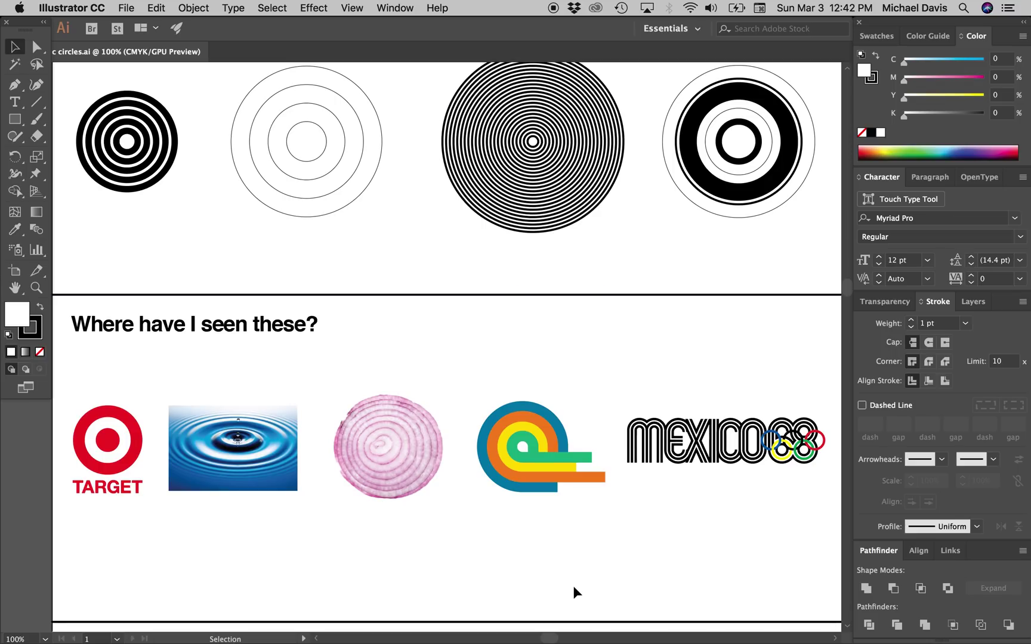
pyautogui.press('space')
pyautogui.moveTo(574, 595); pyautogui.dragTo(582, 384)
# - Bring the Let's make some! section to the top, set fill to None and stroke weight to 10 pt
pyautogui.press('space')
pyautogui.moveTo(295, 516); pyautogui.dragTo(295, 207)
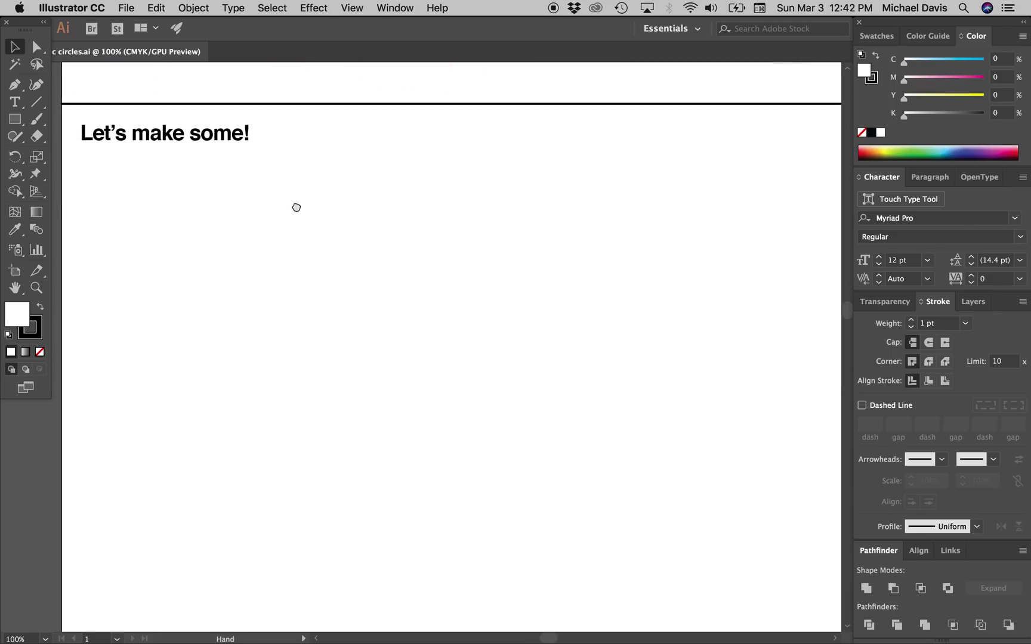
pyautogui.click(40, 353)
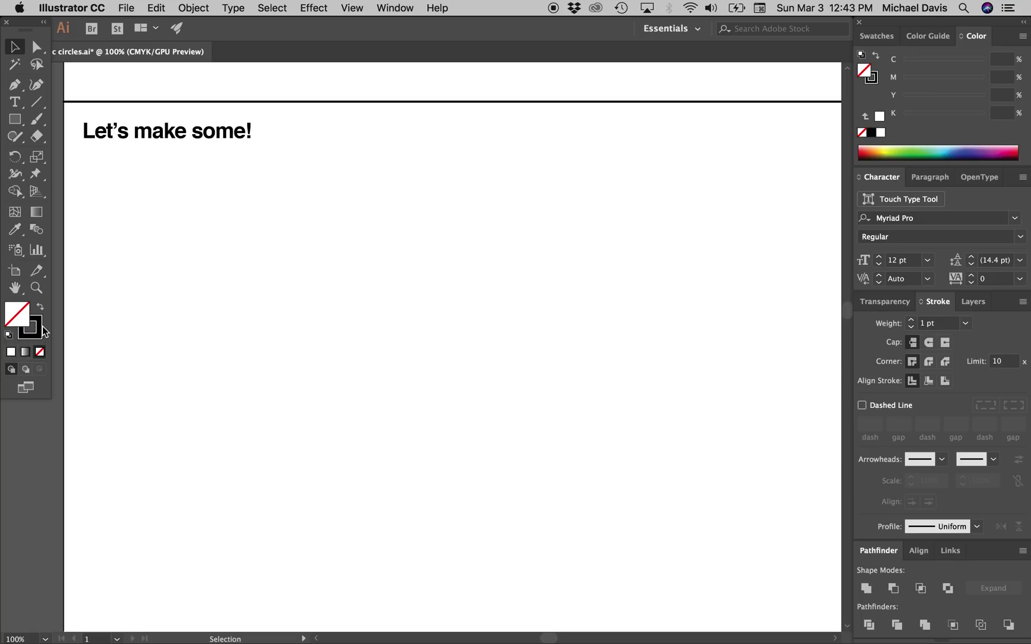
pyautogui.click(911, 321)
pyautogui.click(911, 321)
# - Draw a small circle below the heading with the Ellipse Tool
pyautogui.click(18, 121)
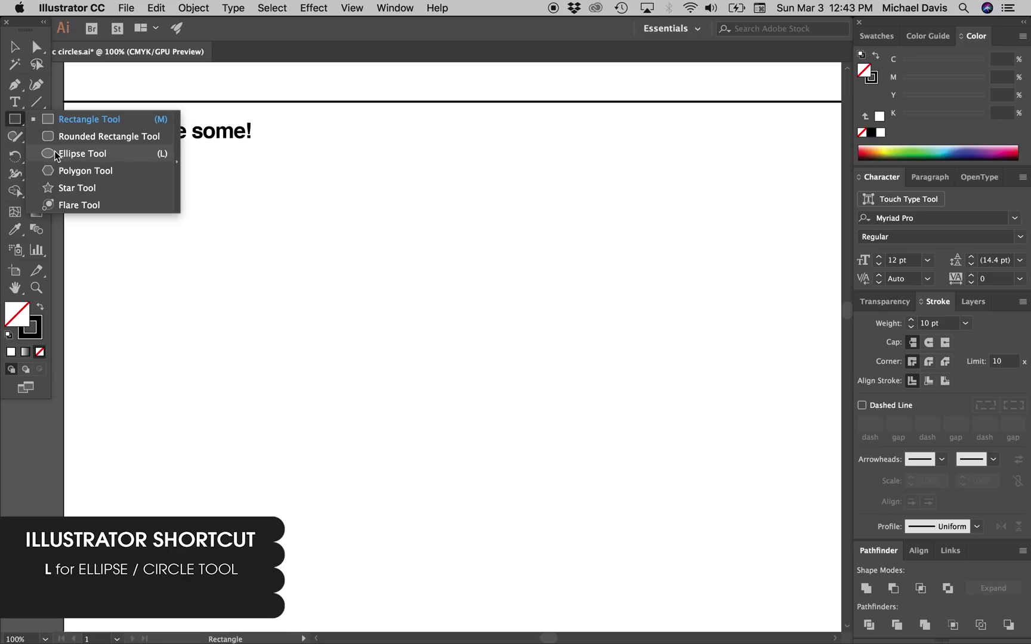
pyautogui.click(58, 153)
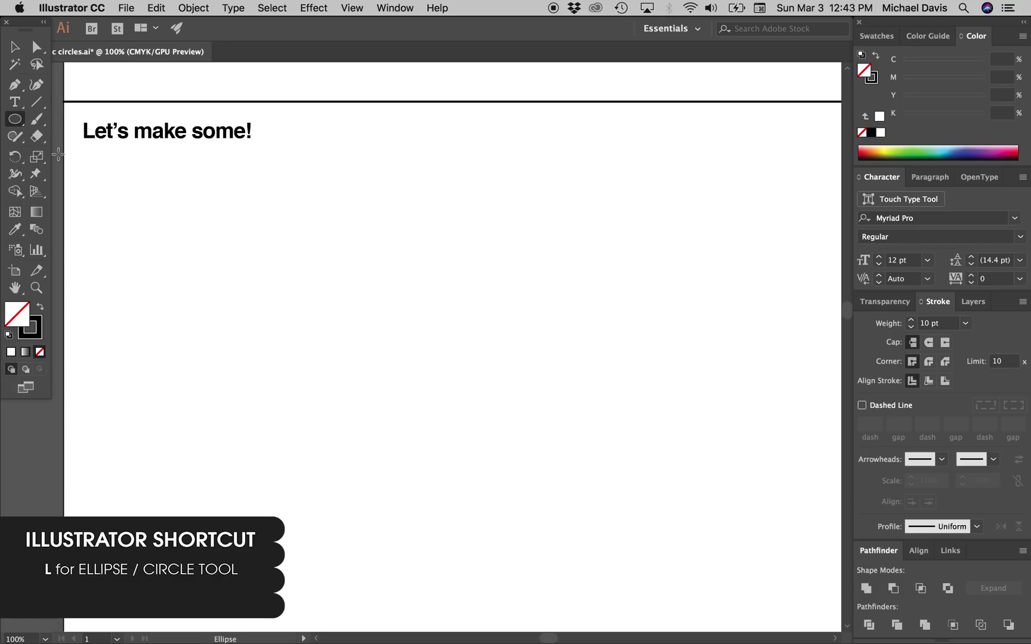
pyautogui.moveTo(220, 263); pyautogui.dragTo(284, 332)
# - Offset the circle's path by 20 pt twice, adding two concentric rings
pyautogui.press('v')
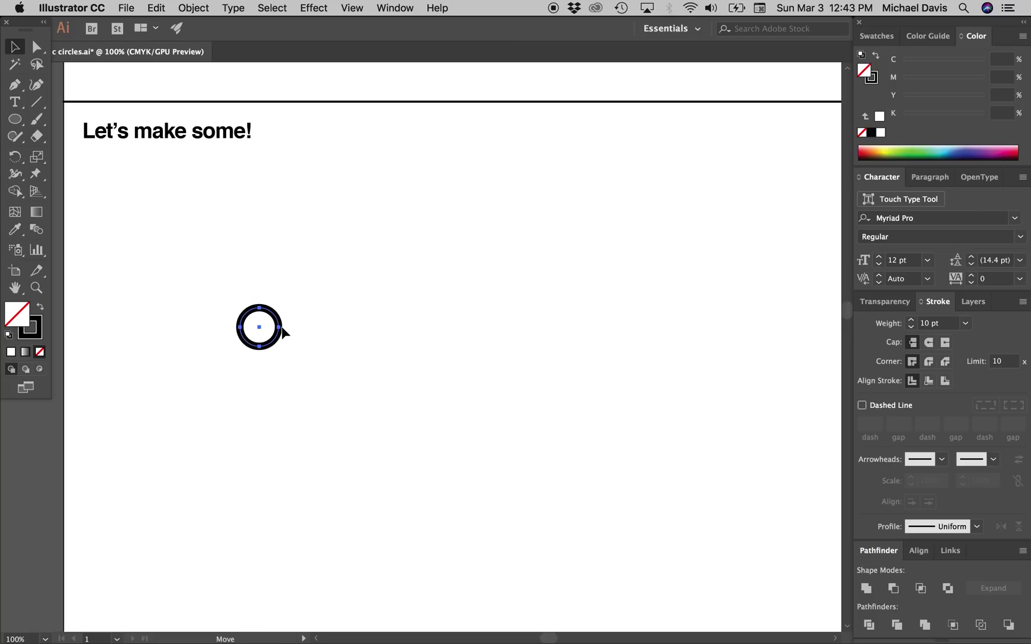
pyautogui.click(194, 7)
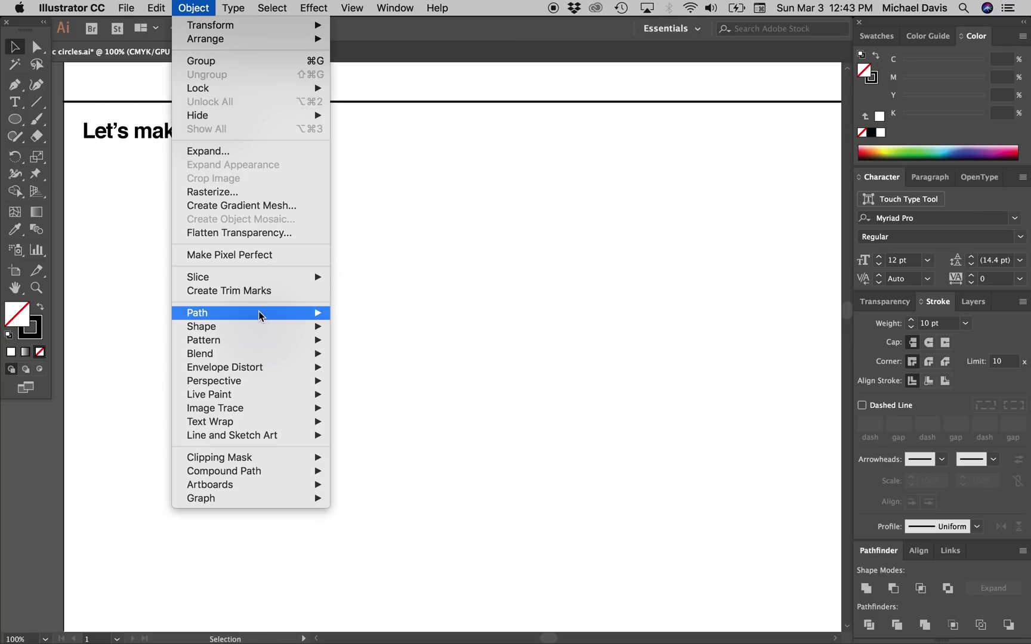
pyautogui.moveTo(256, 311)
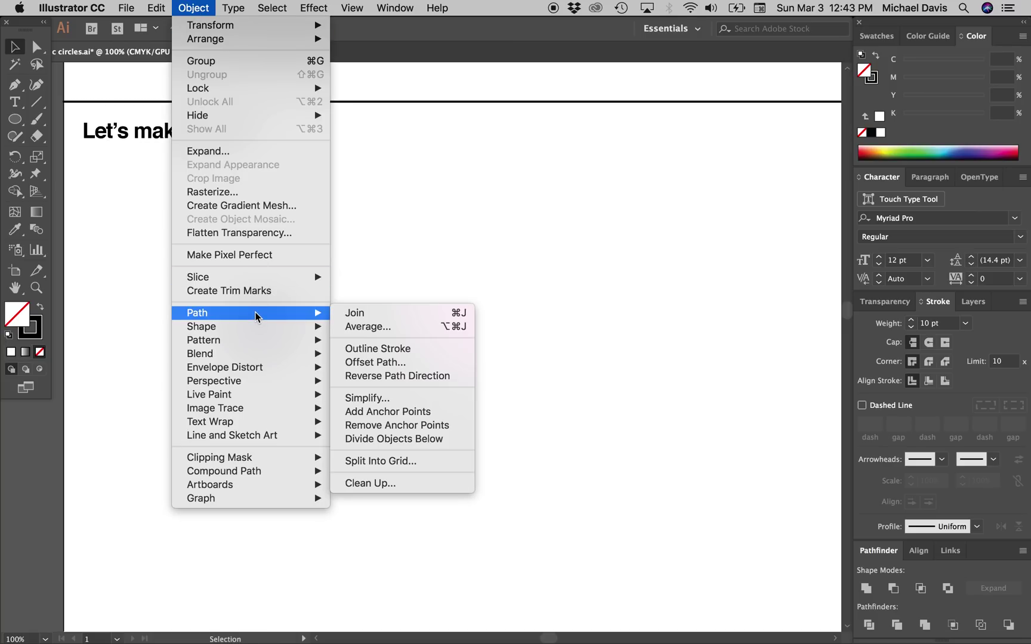
pyautogui.click(405, 362)
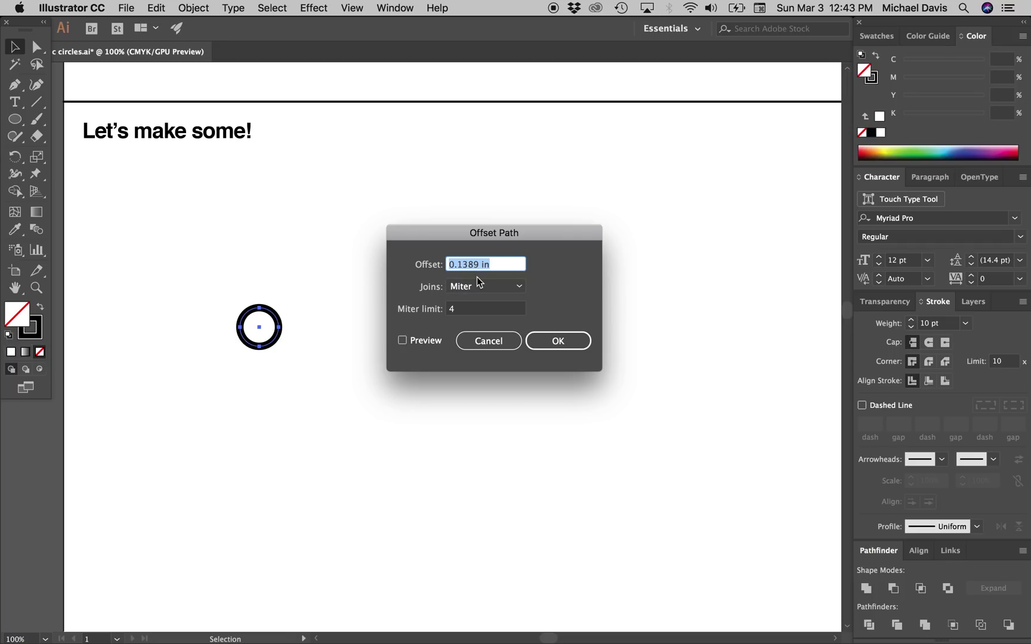
pyautogui.write('20pt')
pyautogui.press('Return')
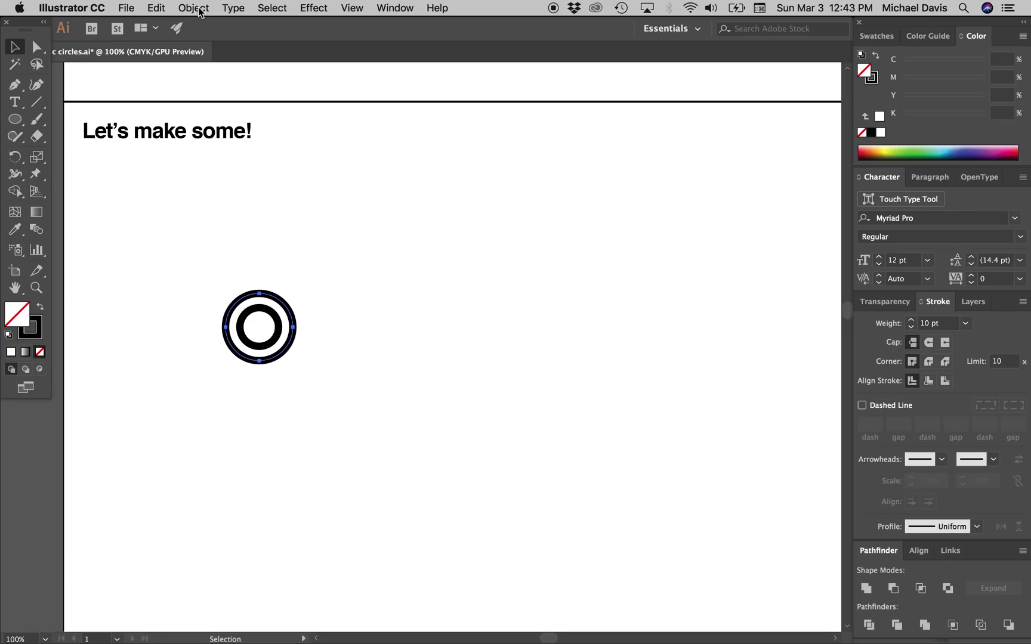
pyautogui.click(197, 8)
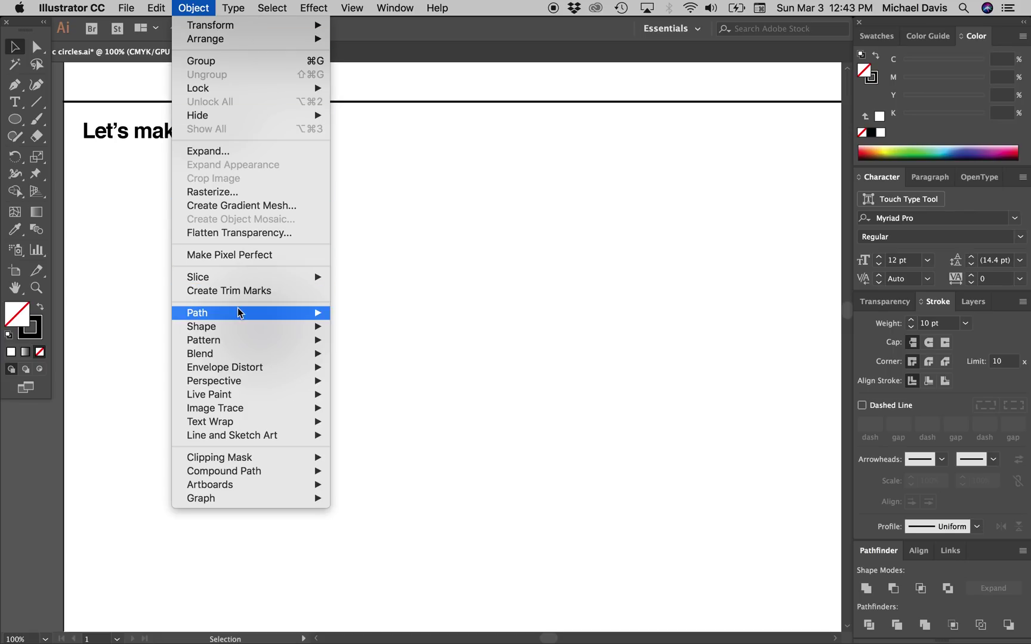
pyautogui.moveTo(237, 309)
pyautogui.click(367, 362)
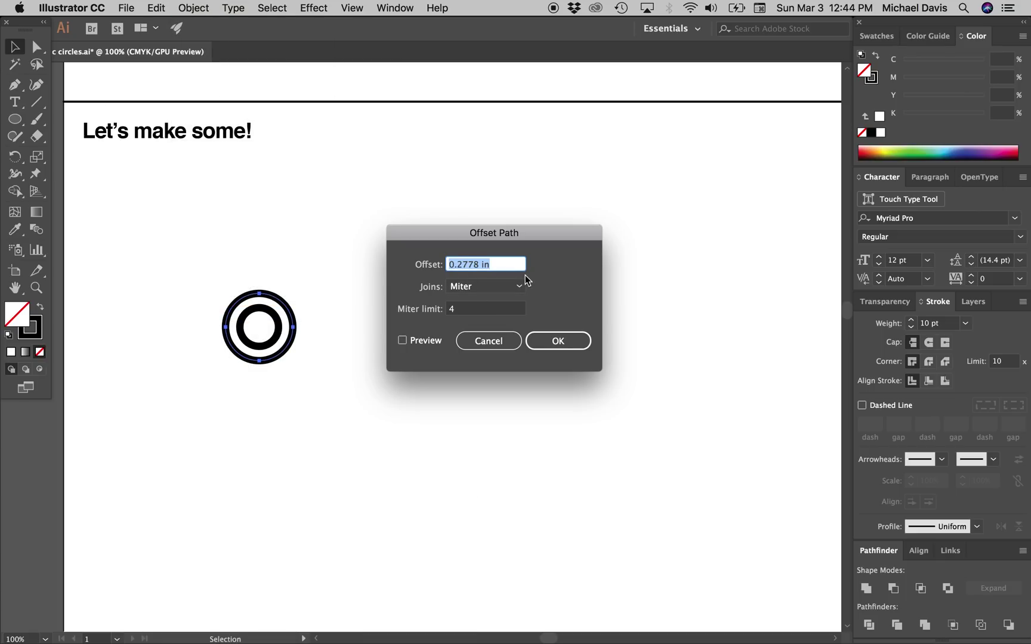
pyautogui.press('Return')
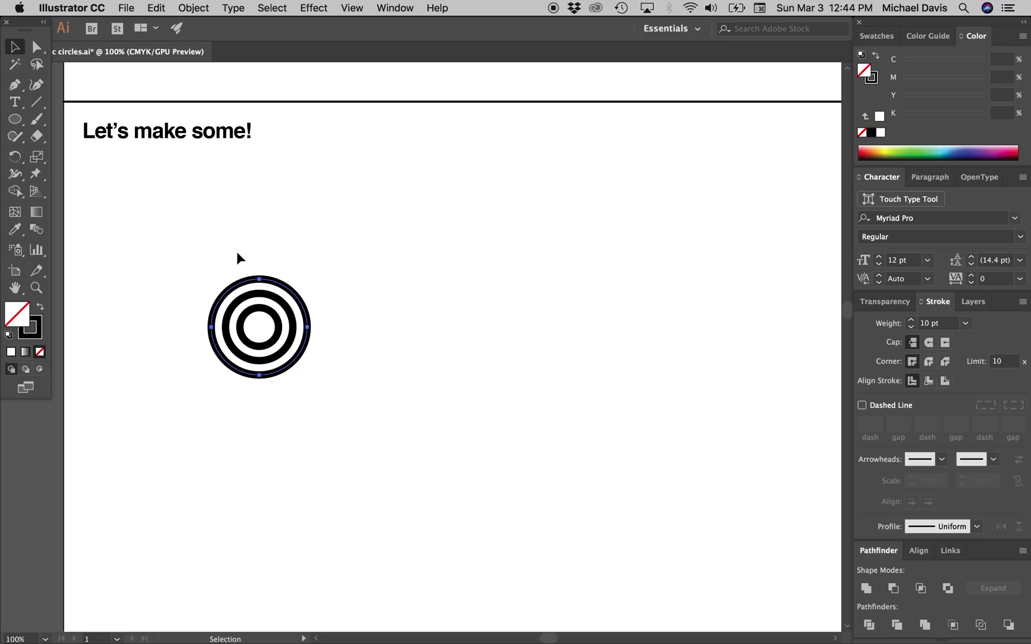
# - Select all the rings and offset them by 60 pt to add outer rings, then deselect
pyautogui.moveTo(237, 252); pyautogui.dragTo(266, 328)
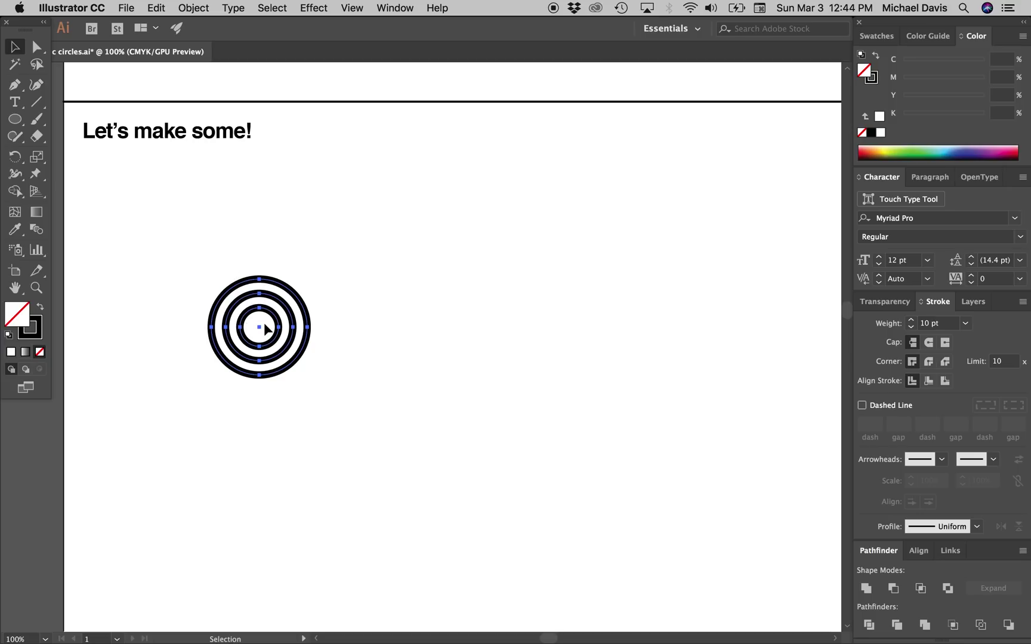
pyautogui.click(193, 8)
pyautogui.moveTo(266, 314)
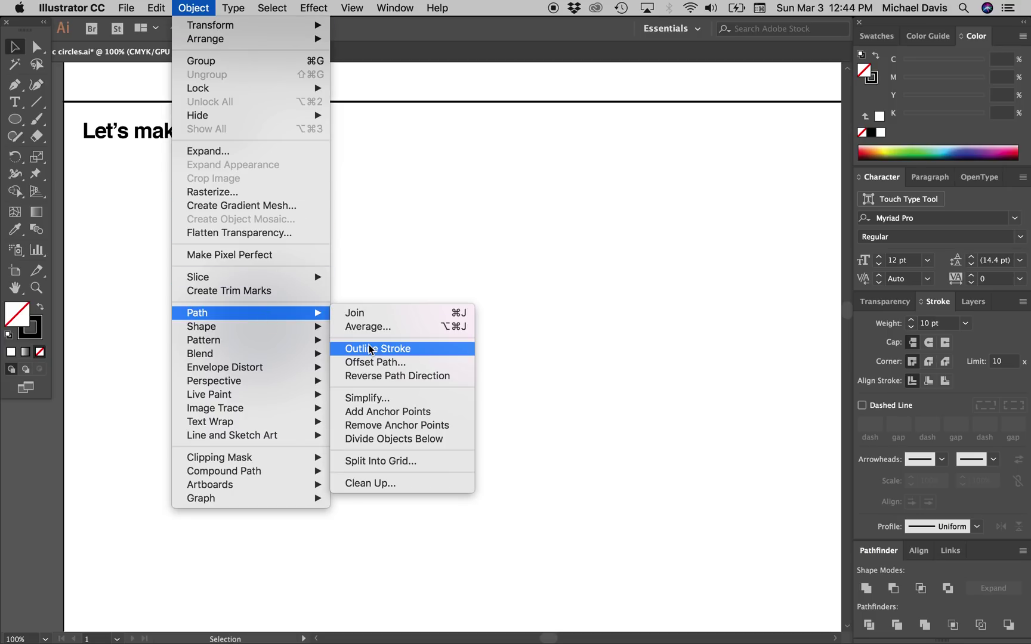
pyautogui.click(373, 362)
pyautogui.write('60pt')
pyautogui.press('Return')
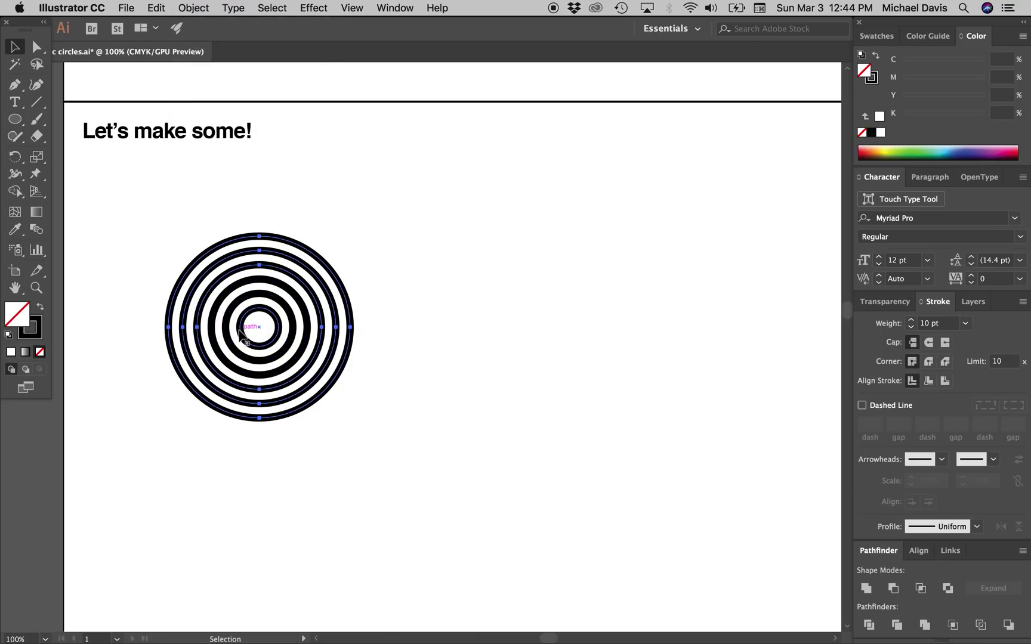
pyautogui.click(188, 220)
pyautogui.click(15, 120)
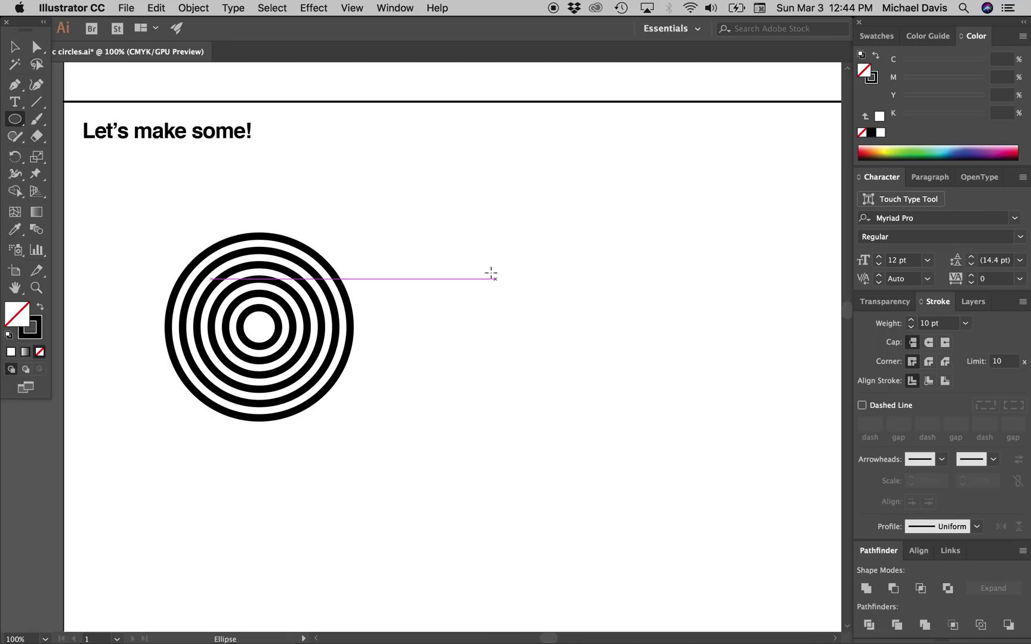
# - Draw a larger circle right of the ring target and thicken its stroke to 50 pt
pyautogui.moveTo(472, 254)
pyautogui.mouseDown()
pyautogui.moveTo(531, 315)
pyautogui.moveTo(595, 348)
pyautogui.mouseUp()
pyautogui.press('v')
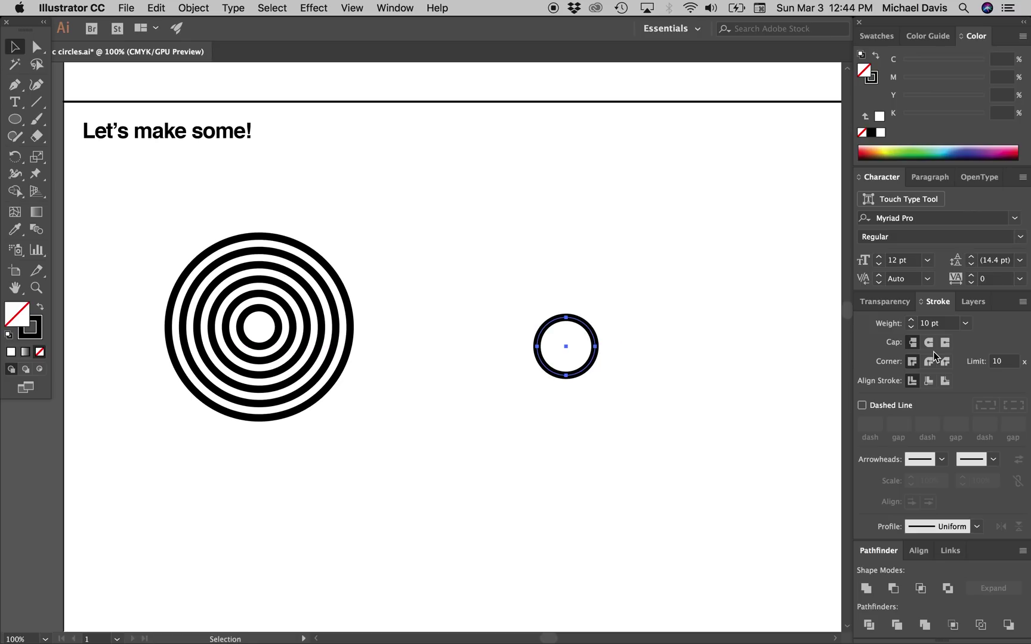
pyautogui.click(912, 321)
pyautogui.click(912, 321)
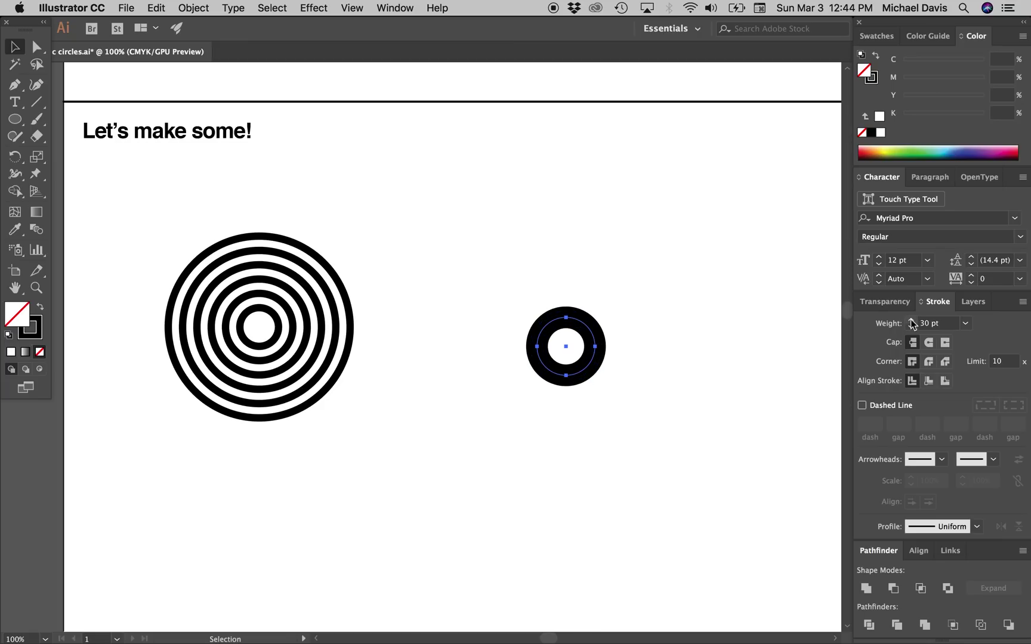
pyautogui.click(912, 321)
pyautogui.click(912, 321)
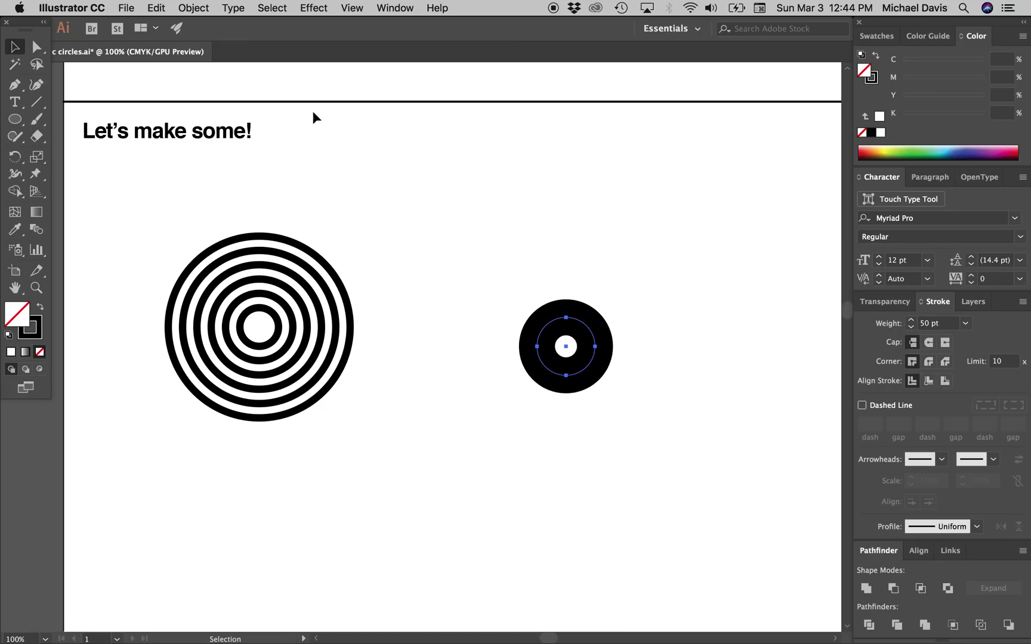
# - Offset the thick circle's path by 51 pt twice to build the large black disc
pyautogui.click(194, 7)
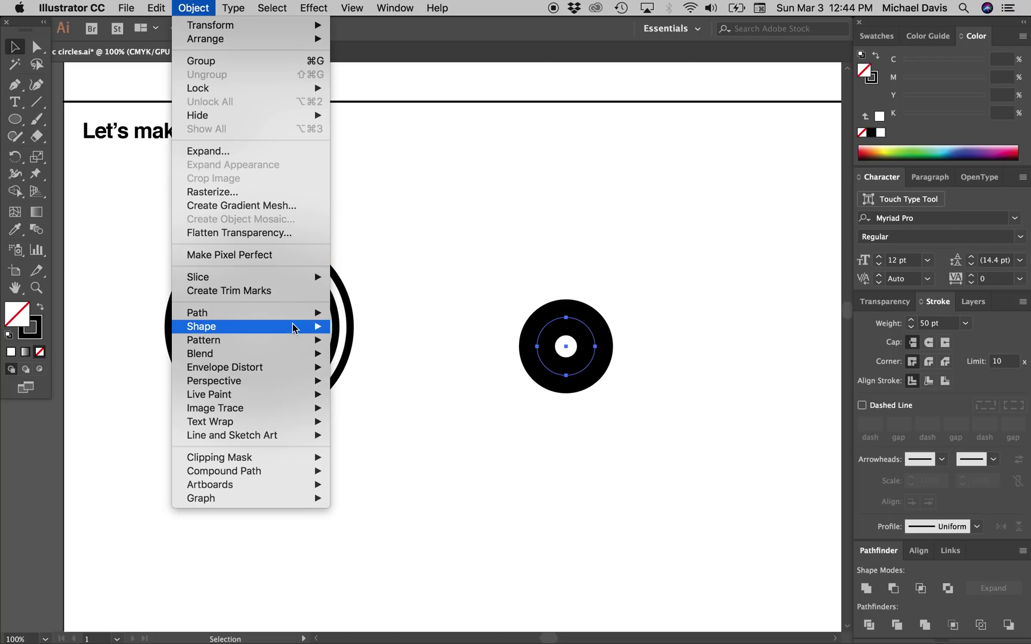
pyautogui.moveTo(288, 314)
pyautogui.click(354, 363)
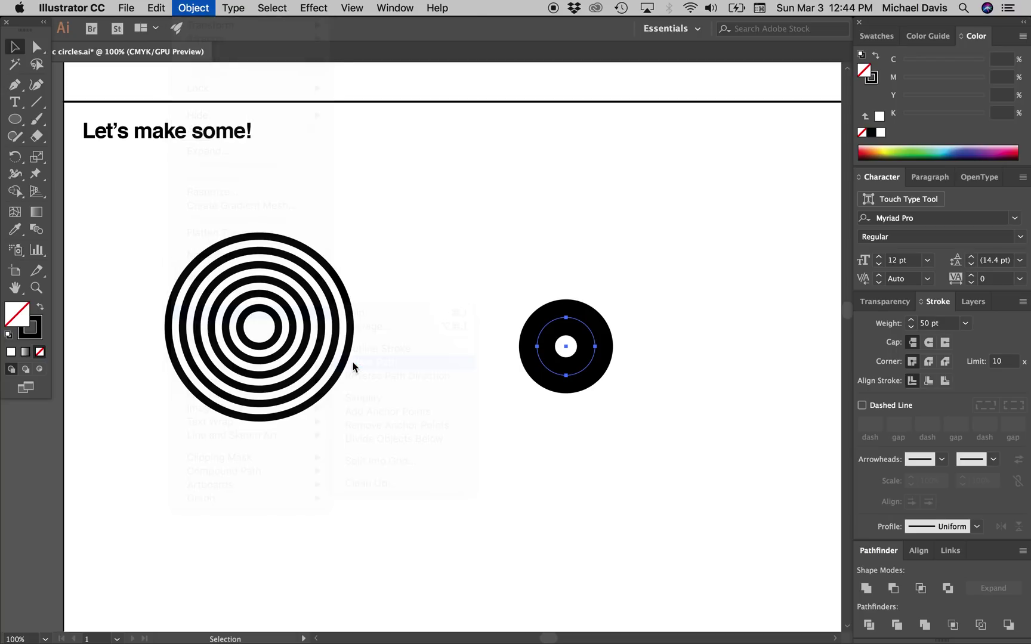
pyautogui.write('51pt')
pyautogui.press('Return')
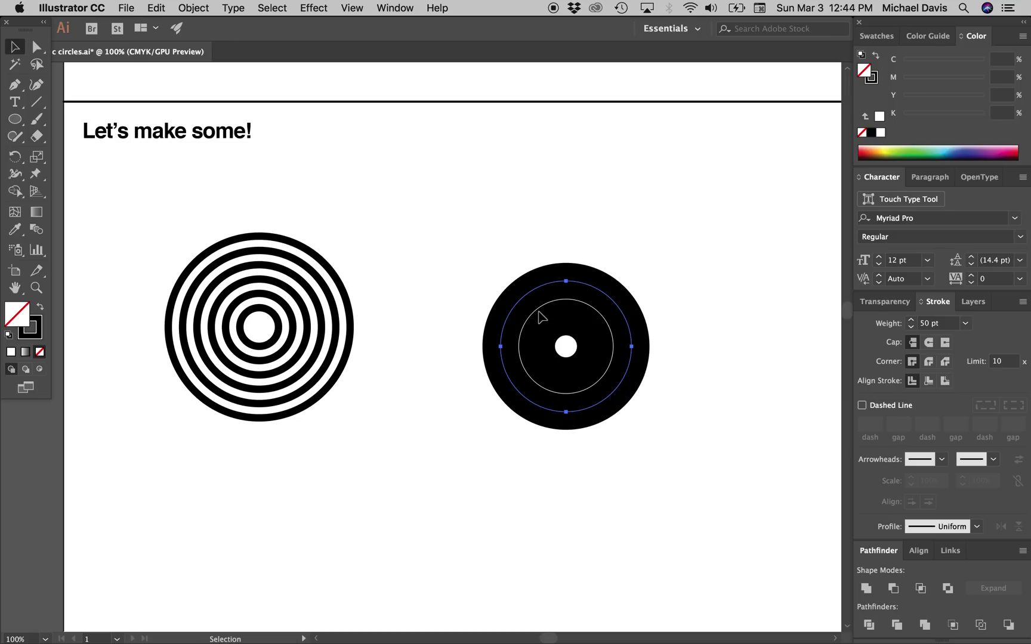
pyautogui.click(193, 7)
pyautogui.moveTo(311, 313)
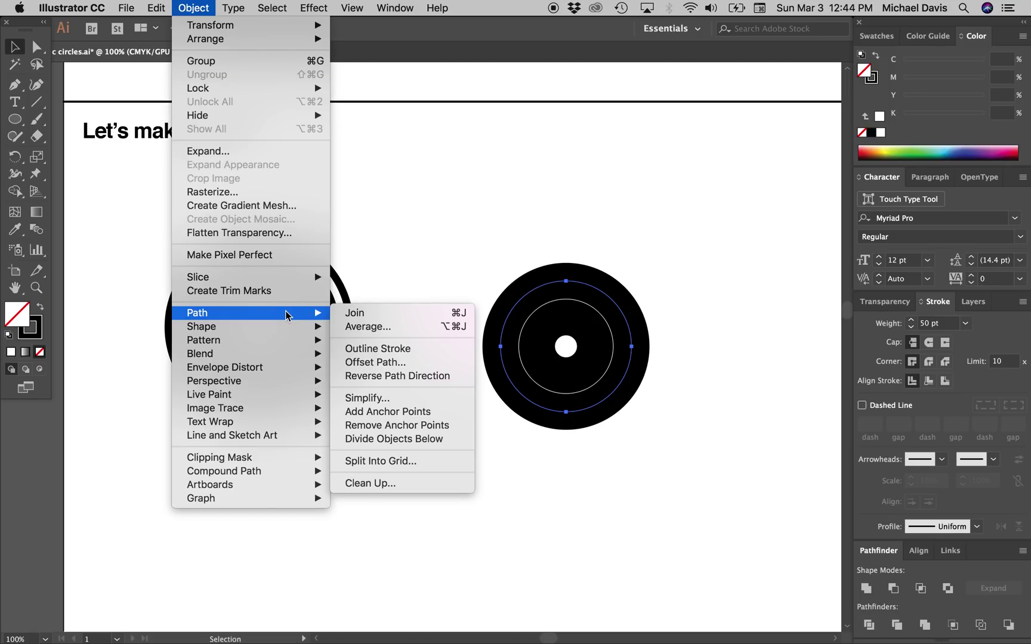
pyautogui.click(378, 362)
pyautogui.press('Return')
pyautogui.press('space')
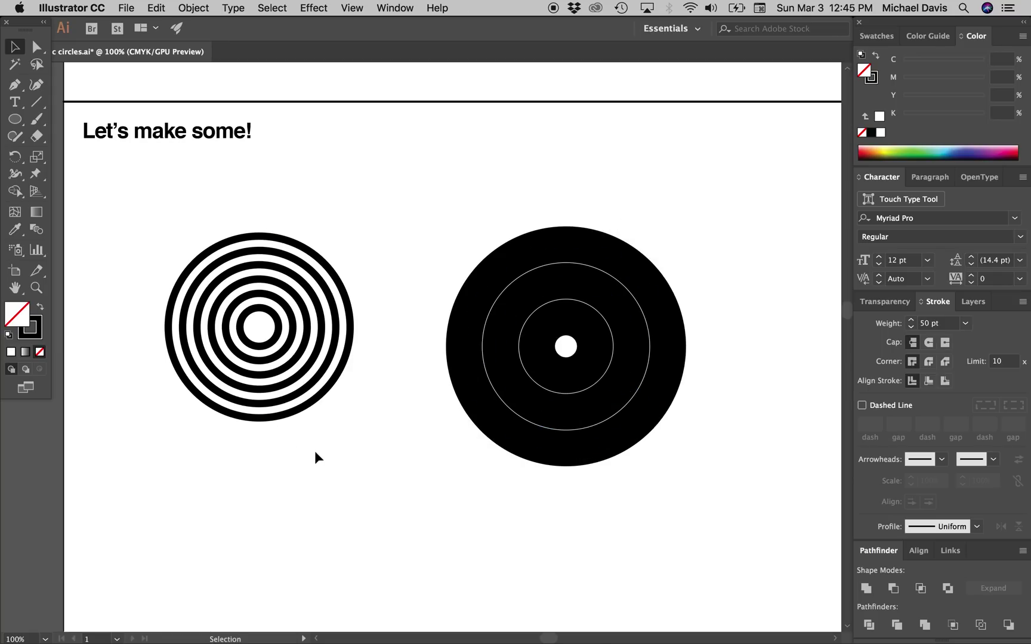
# - Select the ring target and duplicate it straight below
pyautogui.moveTo(314, 450)
pyautogui.mouseDown()
pyautogui.moveTo(246, 414)
pyautogui.moveTo(239, 334)
pyautogui.mouseUp()
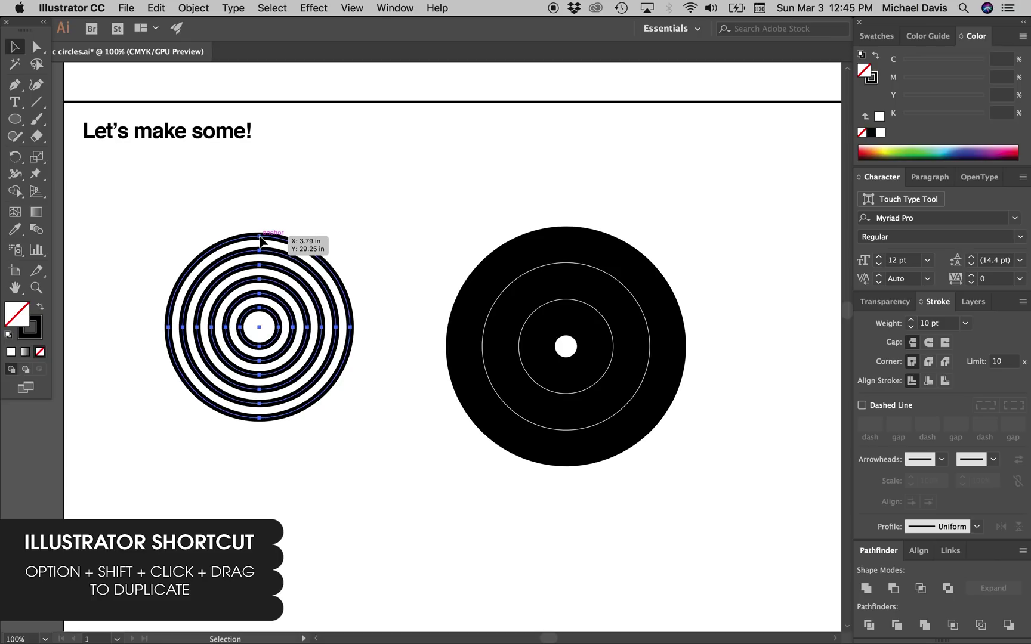
pyautogui.moveTo(260, 239); pyautogui.dragTo(255, 488)
pyautogui.press('space')
pyautogui.moveTo(349, 543); pyautogui.dragTo(330, 316)
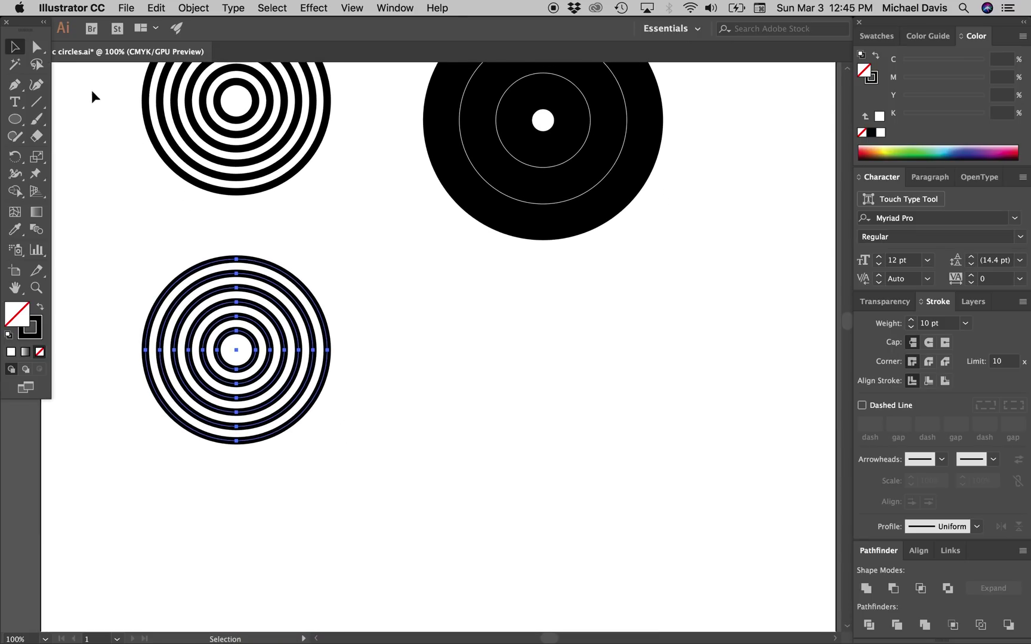
# - Delete the bottom anchor points of the copied rings, leaving stacked semicircular arcs
pyautogui.click(37, 48)
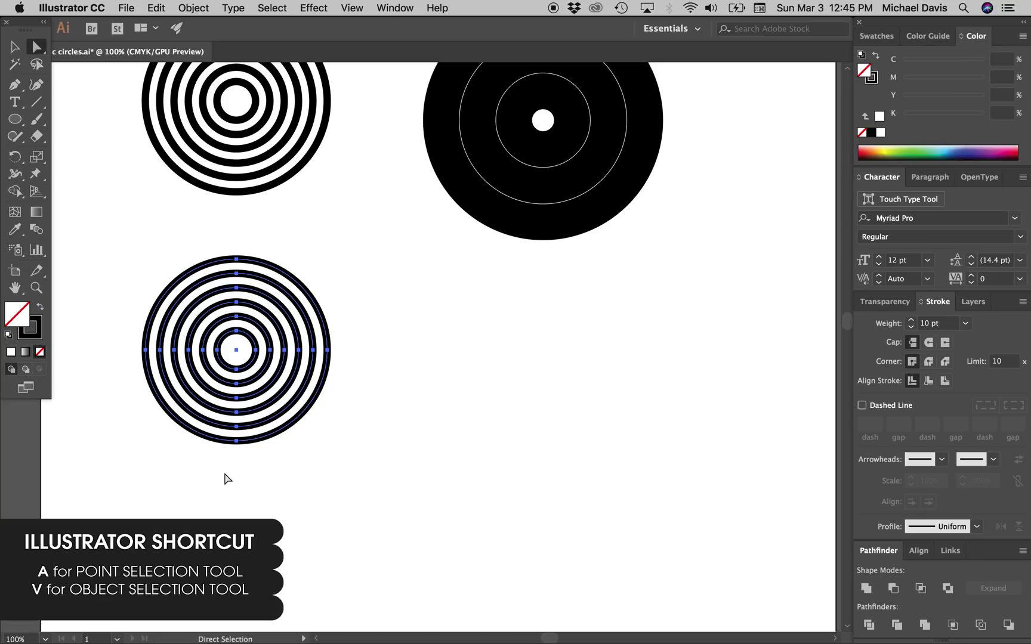
pyautogui.moveTo(224, 473); pyautogui.dragTo(252, 364)
pyautogui.press('Delete')
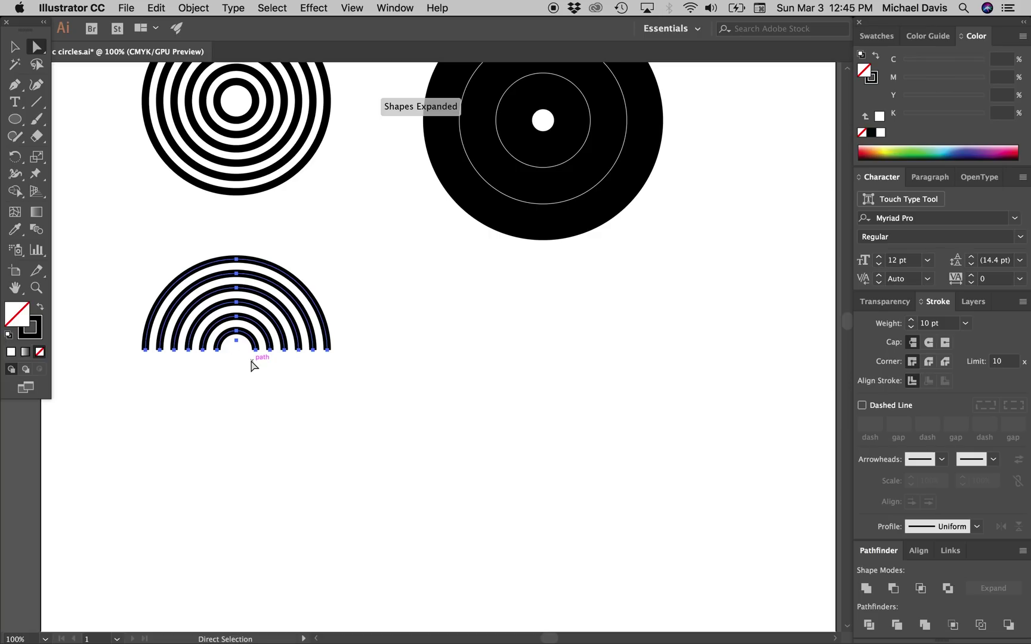
# - Move the half-circle arcs down-left and Alt-drag a slightly overlapping copy to the right
pyautogui.press('v')
pyautogui.moveTo(236, 266); pyautogui.dragTo(184, 356)
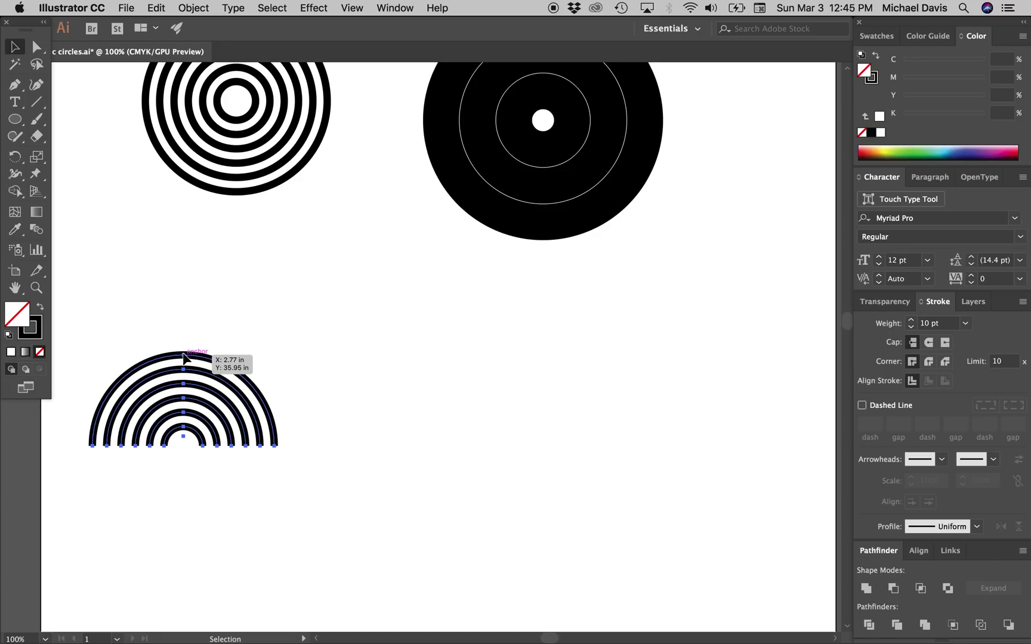
pyautogui.moveTo(183, 357); pyautogui.dragTo(183, 446)
pyautogui.press('super+z')
pyautogui.moveTo(183, 357); pyautogui.dragTo(367, 412)
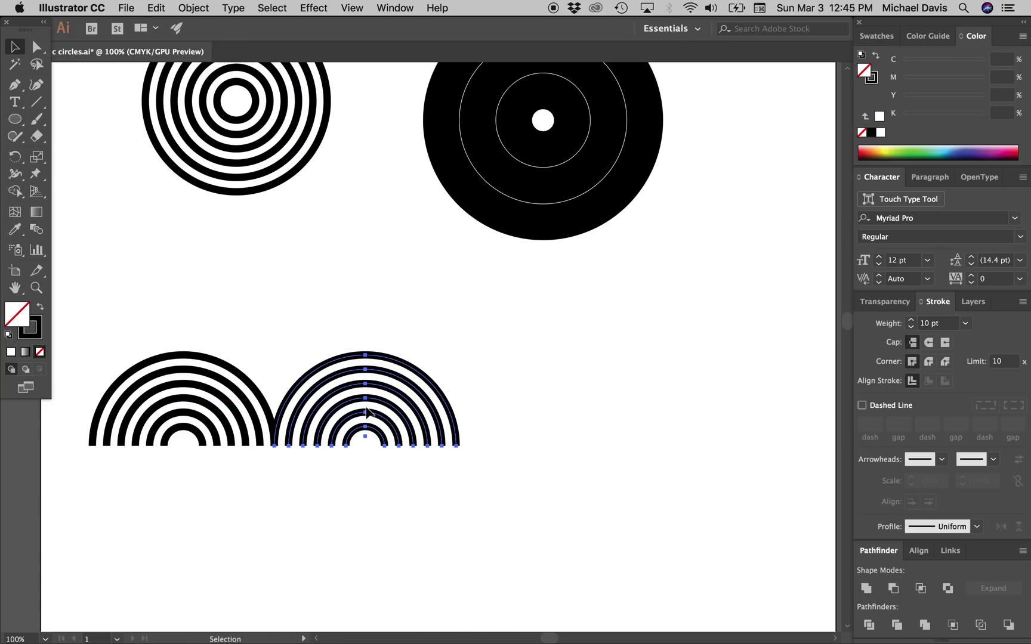
pyautogui.press('super+z')
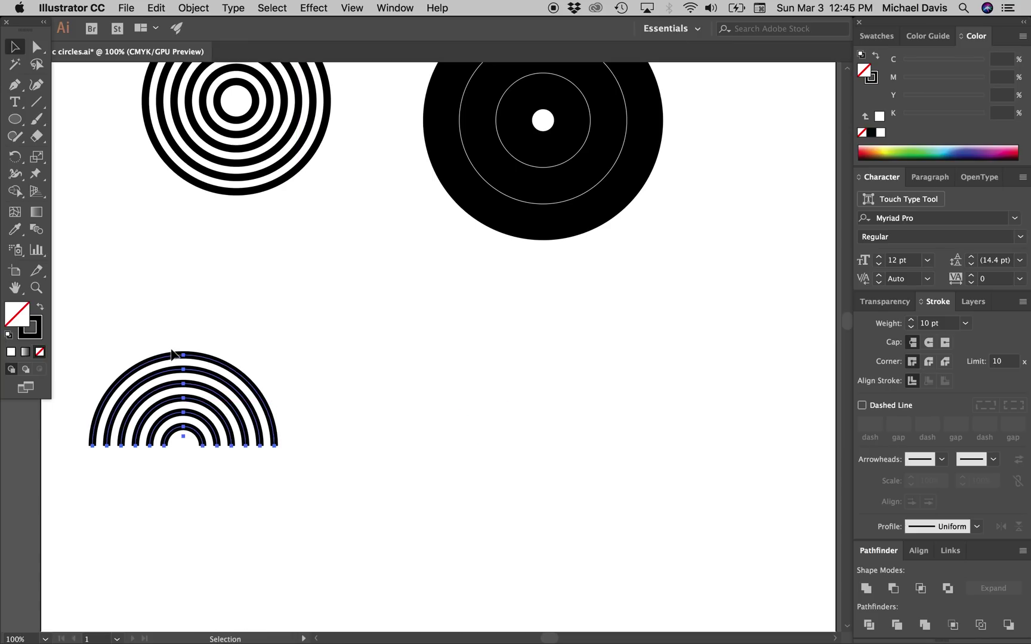
pyautogui.moveTo(184, 357); pyautogui.dragTo(293, 367)
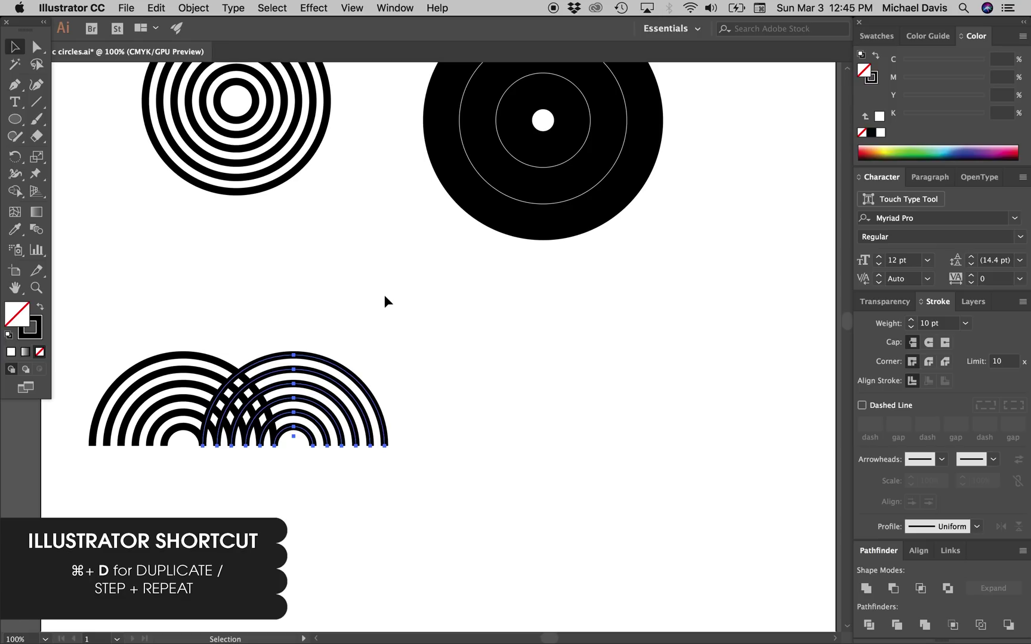
# - Repeat the overlapping duplicate with Cmd+D to extend the row, then select the whole row
pyautogui.press('super+d')
pyautogui.press('super+d')
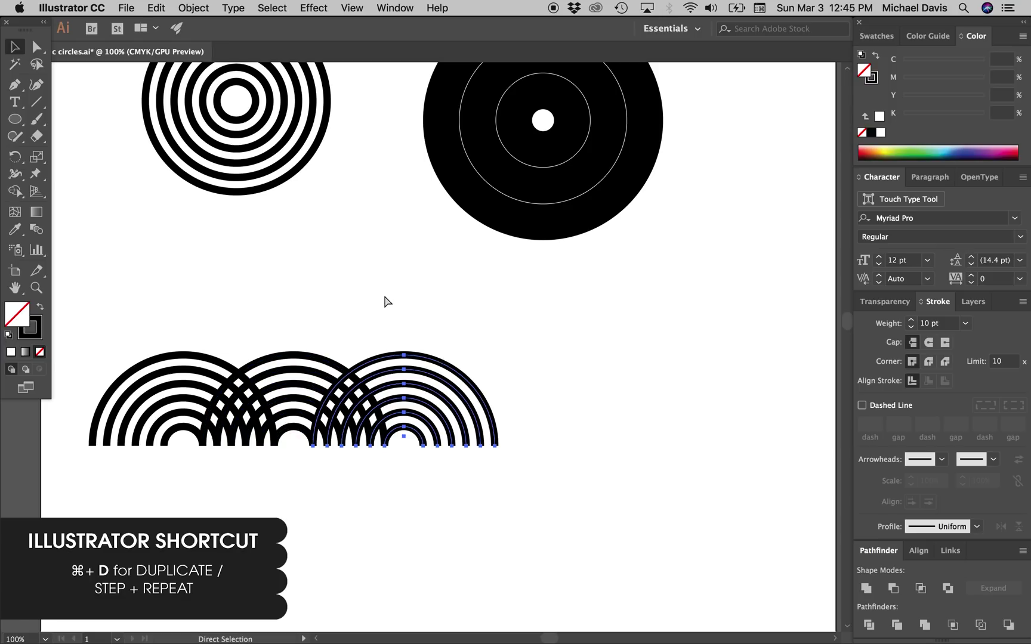
pyautogui.press('super+d')
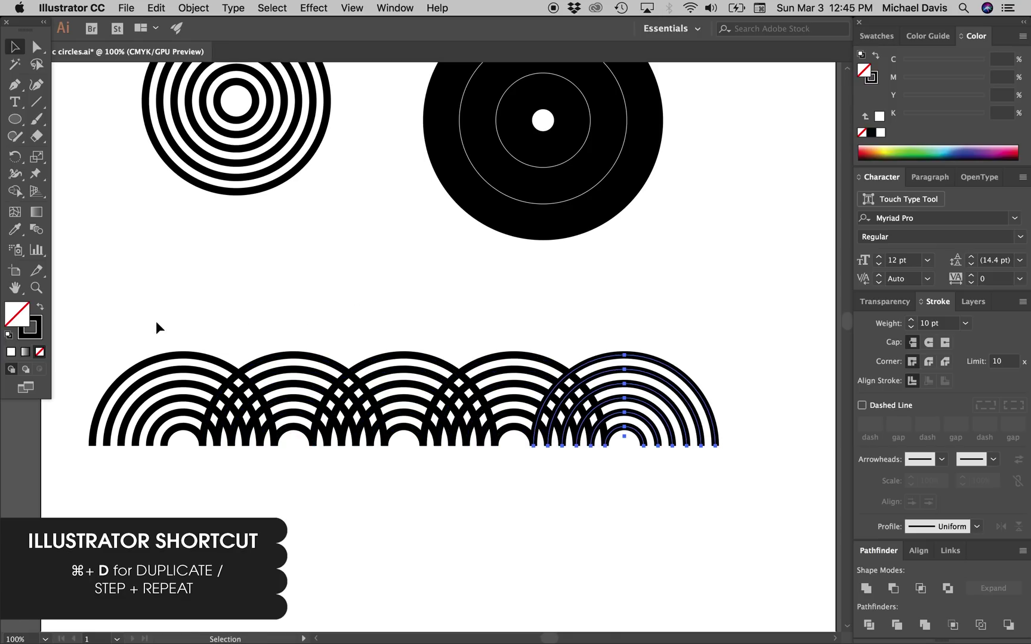
pyautogui.moveTo(156, 323); pyautogui.dragTo(719, 490)
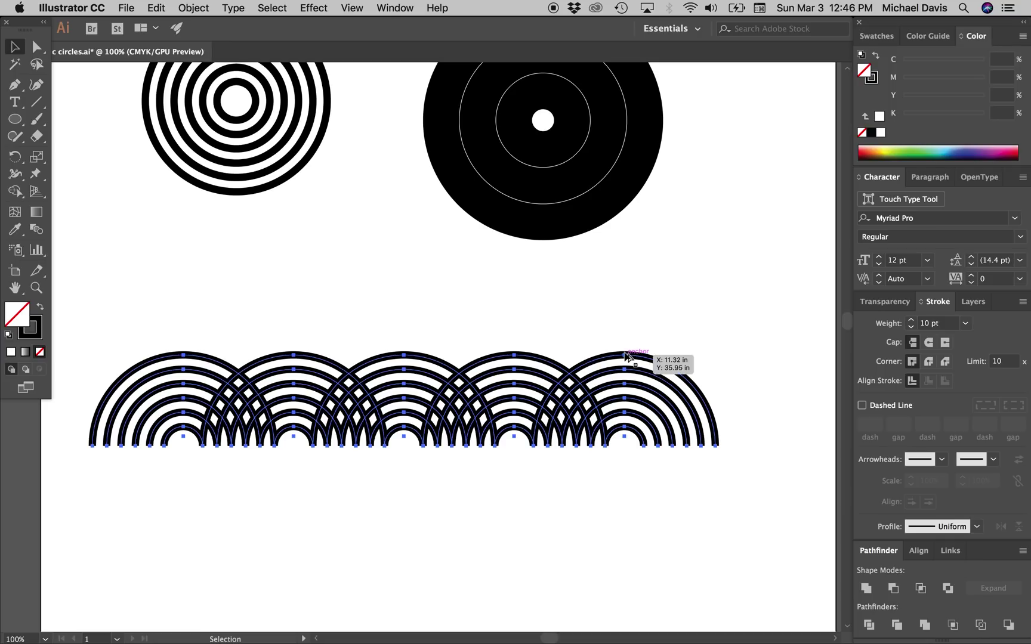
# - Copy the arc row downward into four rows, then select and delete all of them
pyautogui.moveTo(625, 356); pyautogui.dragTo(623, 448)
pyautogui.press('super+d')
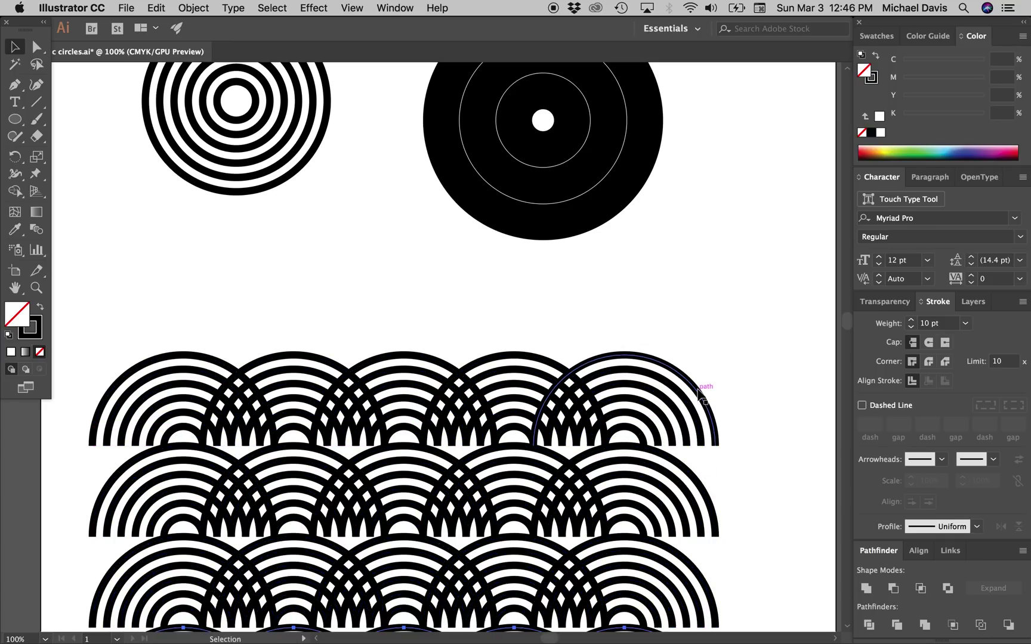
pyautogui.press('super+d')
pyautogui.scroll(-5, 702, 397)
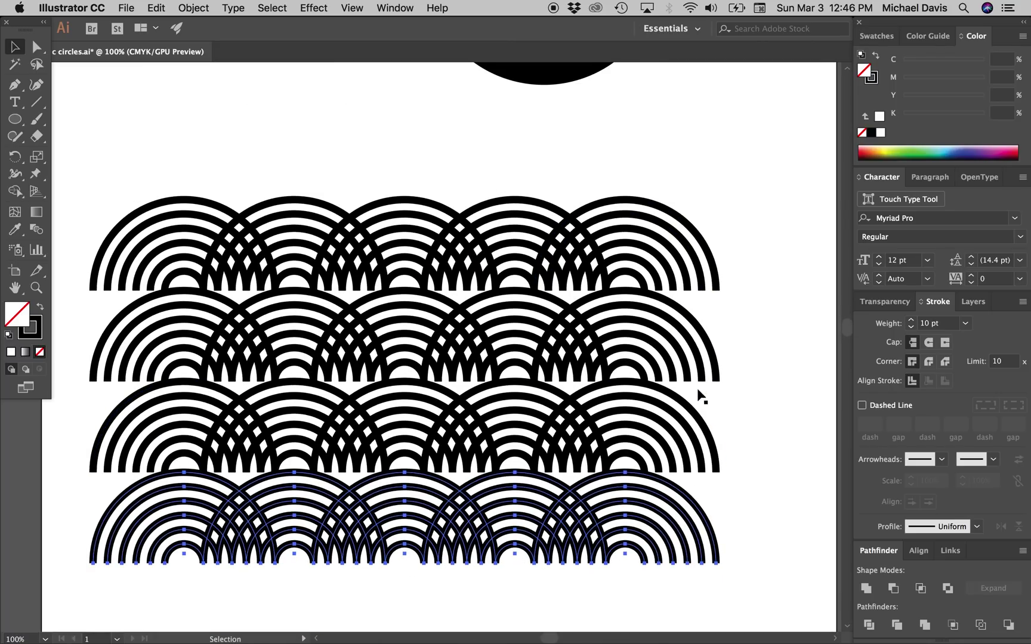
pyautogui.scroll(3, 702, 397)
pyautogui.moveTo(131, 230); pyautogui.dragTo(734, 612)
pyautogui.press('Delete')
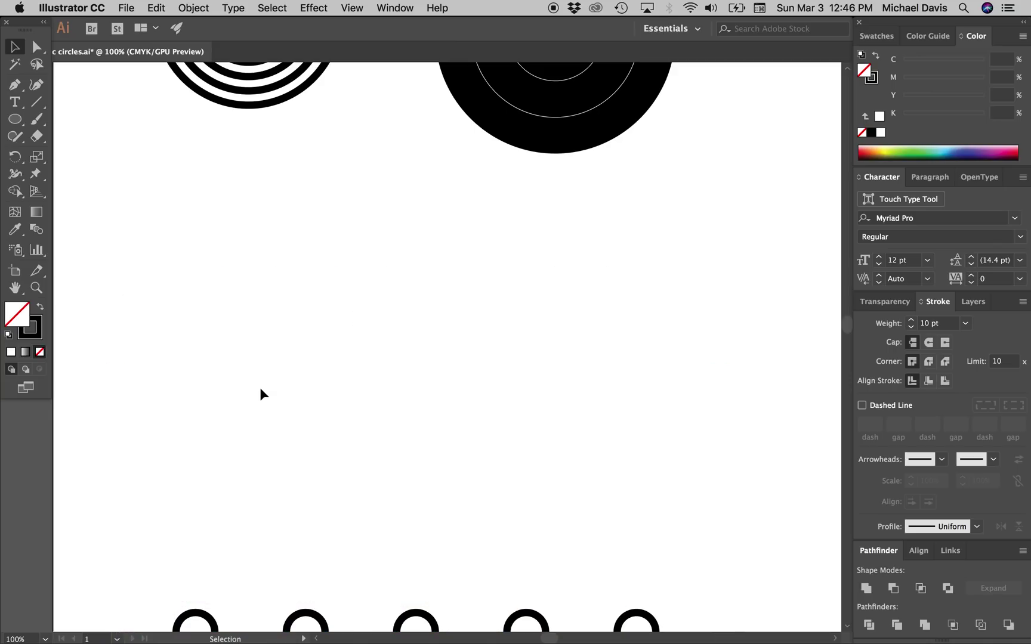
# - Duplicate the ring target straight below itself and deselect the copy
pyautogui.scroll(10, 311, 279)
pyautogui.moveTo(184, 123); pyautogui.dragTo(363, 357)
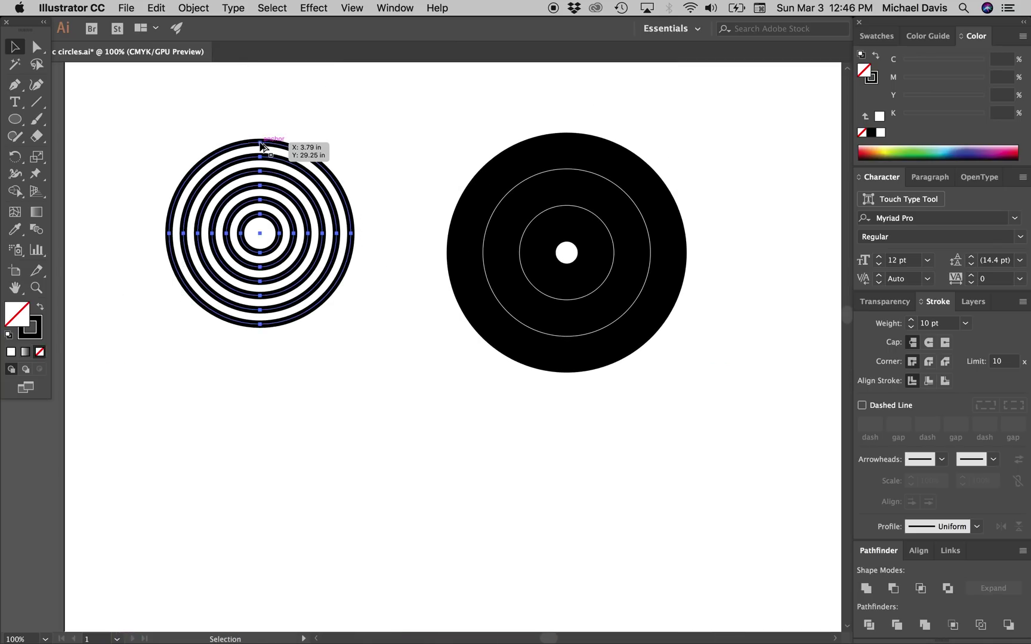
pyautogui.moveTo(260, 143); pyautogui.dragTo(261, 437)
pyautogui.moveTo(336, 469); pyautogui.dragTo(353, 340)
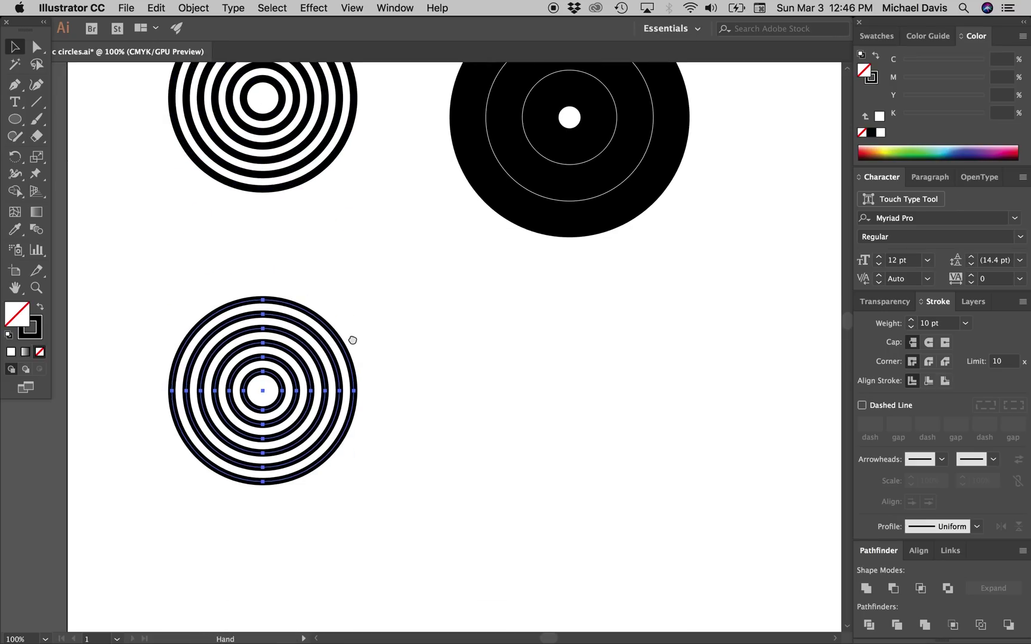
pyautogui.click(150, 183)
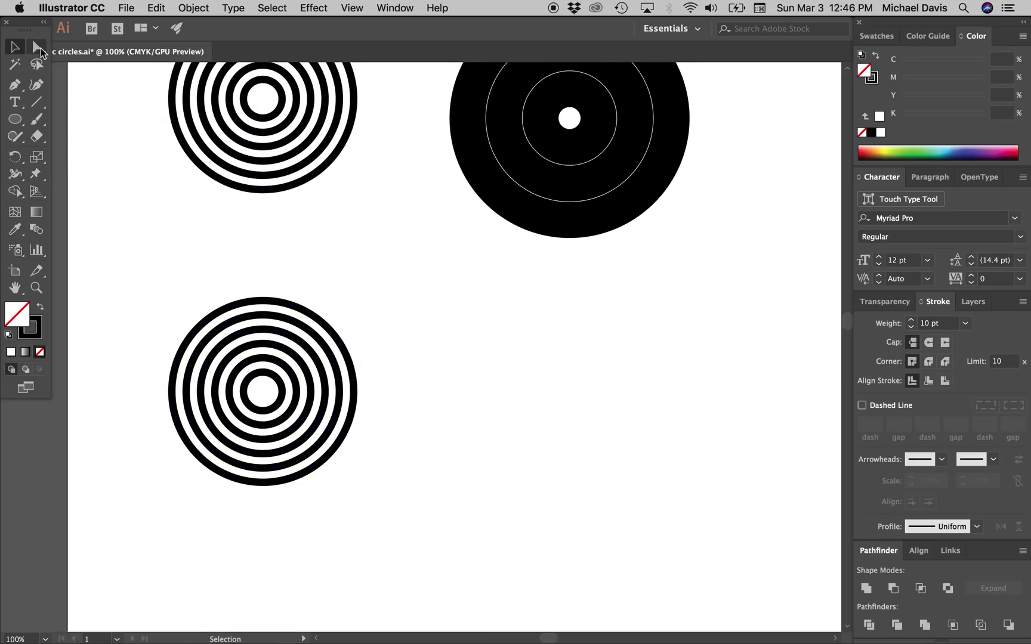
# - With Direct Selection, delete one arc segment from each of the six rings to break them open
pyautogui.click(37, 47)
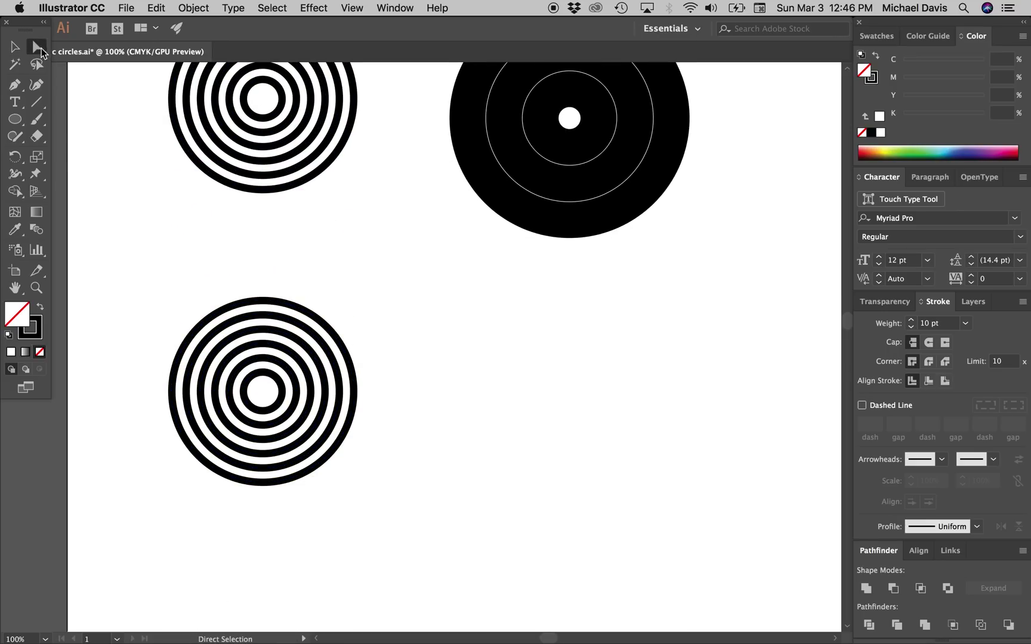
pyautogui.click(208, 324)
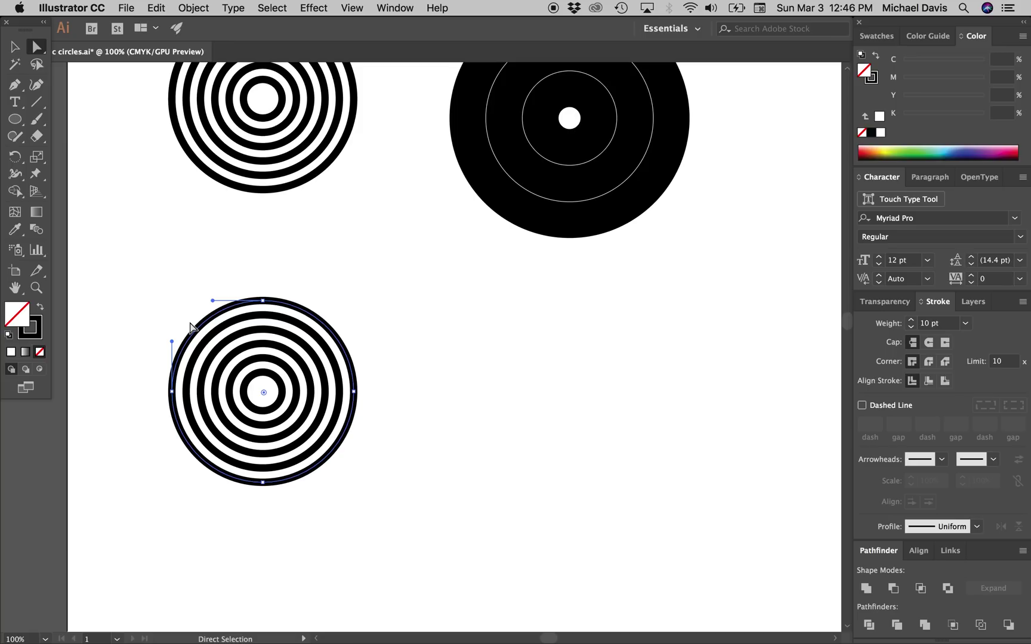
pyautogui.press('Delete')
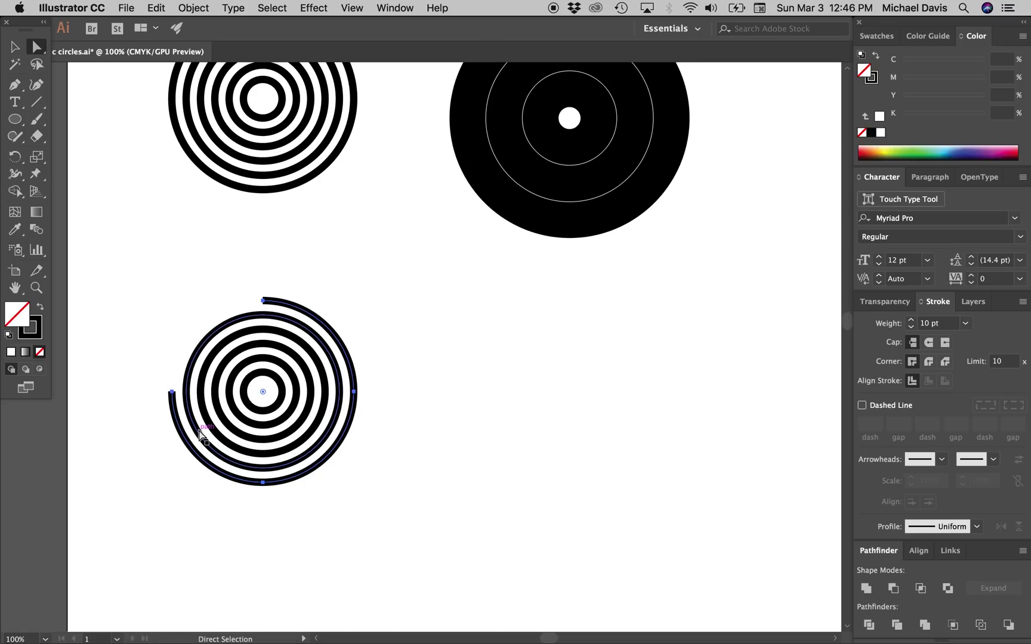
pyautogui.click(219, 460)
pyautogui.press('Delete')
pyautogui.click(311, 441)
pyautogui.press('Delete')
pyautogui.click(307, 371)
pyautogui.press('Delete')
pyautogui.click(237, 369)
pyautogui.press('Delete')
pyautogui.click(255, 409)
pyautogui.press('Delete')
pyautogui.click(416, 391)
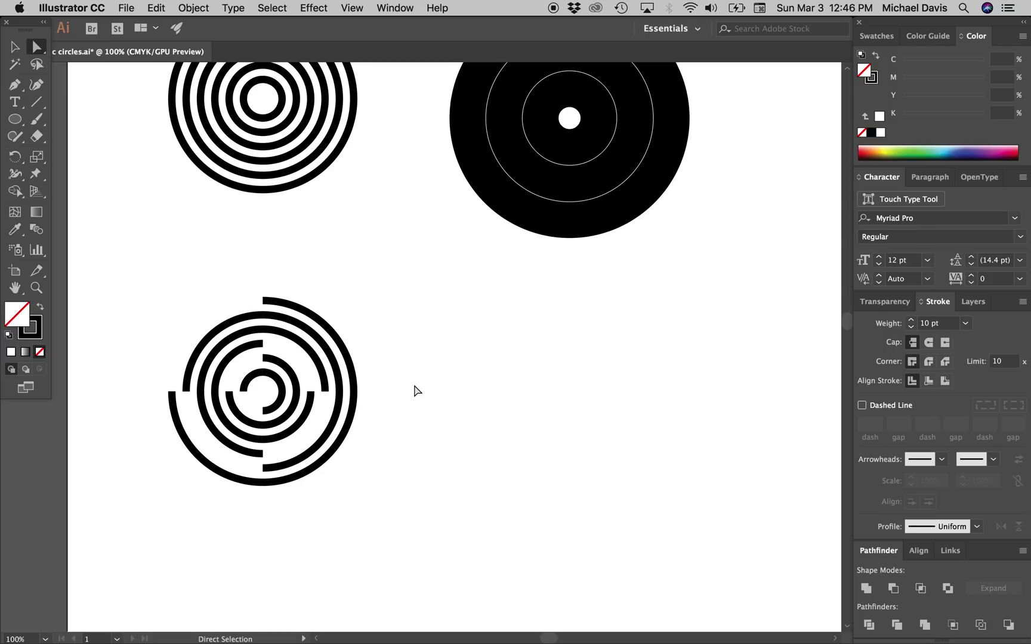
# - Select the top-left ring target and Alt-drag a copy below the black disc
pyautogui.press('v')
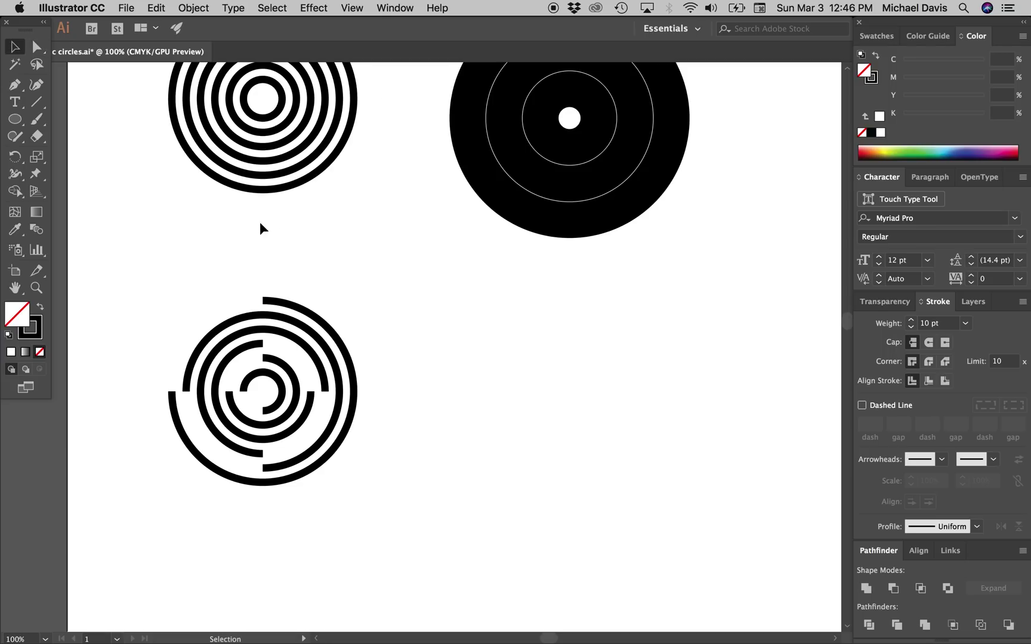
pyautogui.click(269, 88)
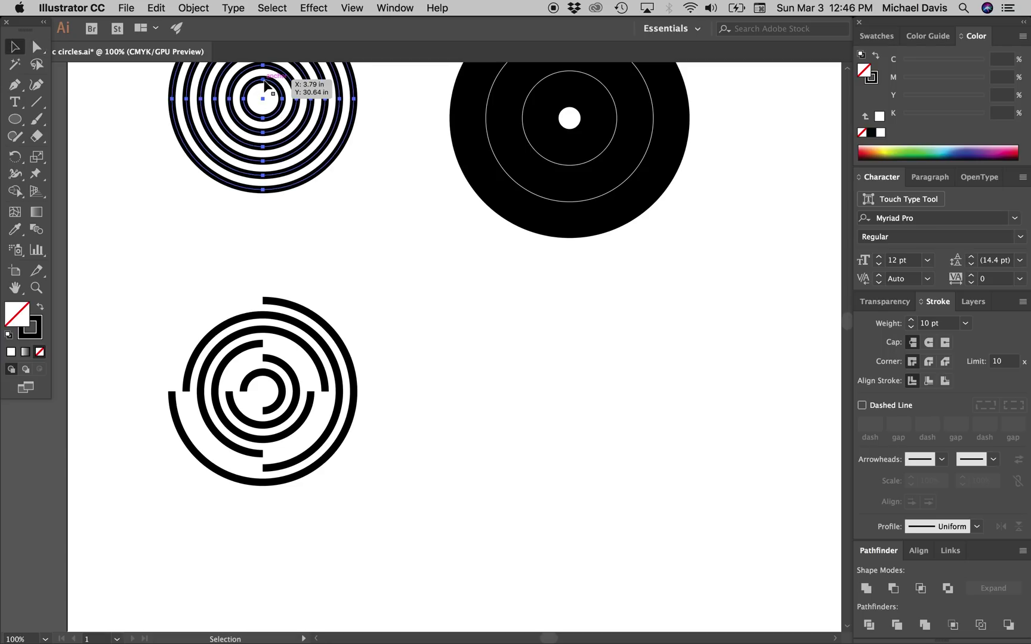
pyautogui.press('space')
pyautogui.moveTo(713, 166); pyautogui.dragTo(485, 544)
pyautogui.moveTo(501, 214); pyautogui.dragTo(500, 256)
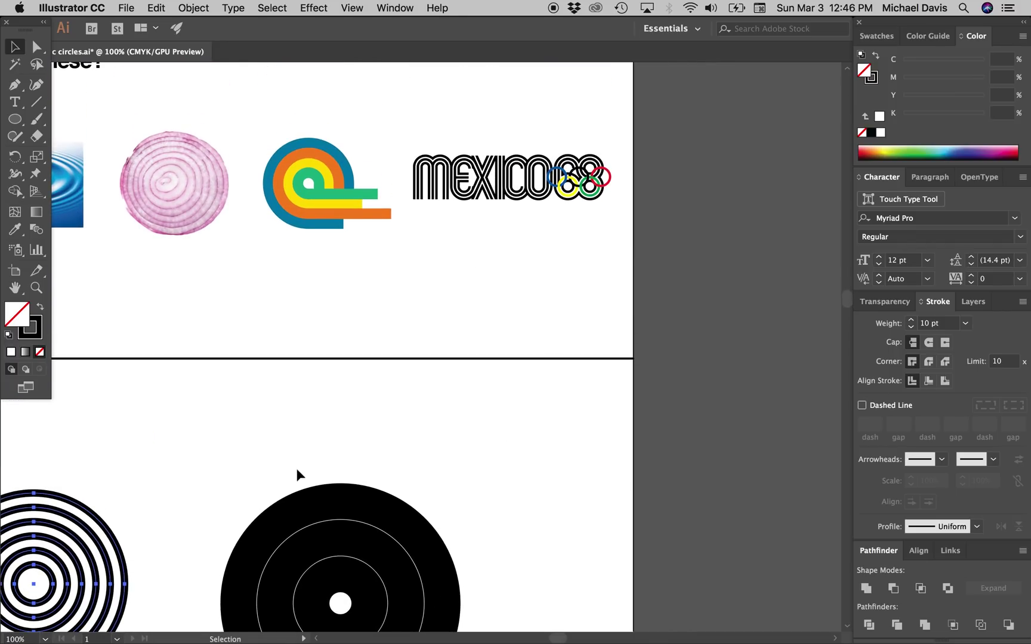
pyautogui.press('space')
pyautogui.moveTo(240, 534); pyautogui.dragTo(401, 115)
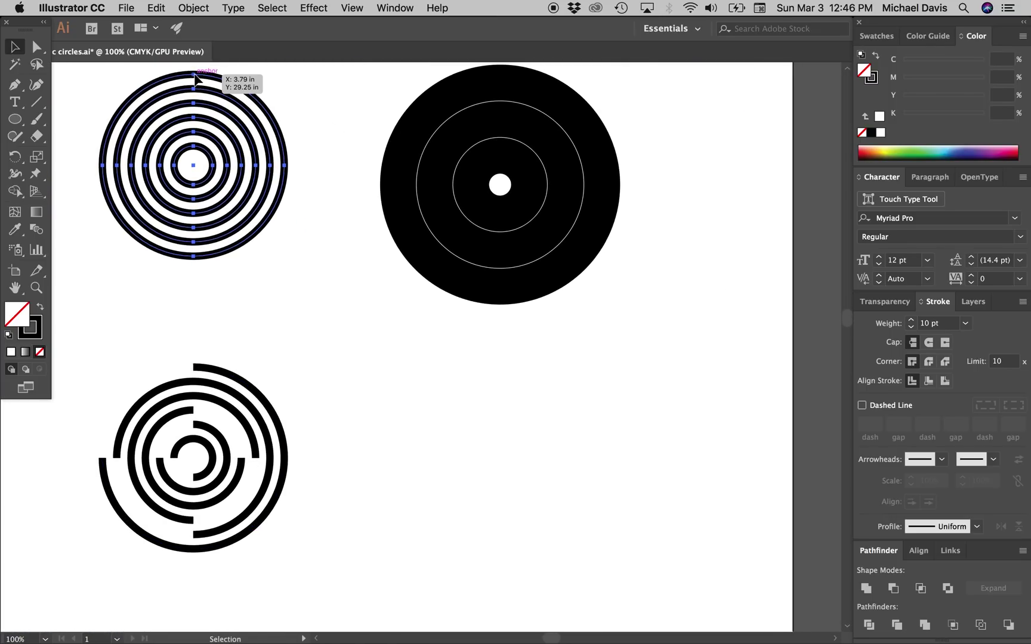
pyautogui.keyDown('alt'); pyautogui.moveTo(195, 78); pyautogui.dragTo(452, 351); pyautogui.keyUp('alt')
pyautogui.press('space')
pyautogui.moveTo(550, 375); pyautogui.dragTo(523, 355)
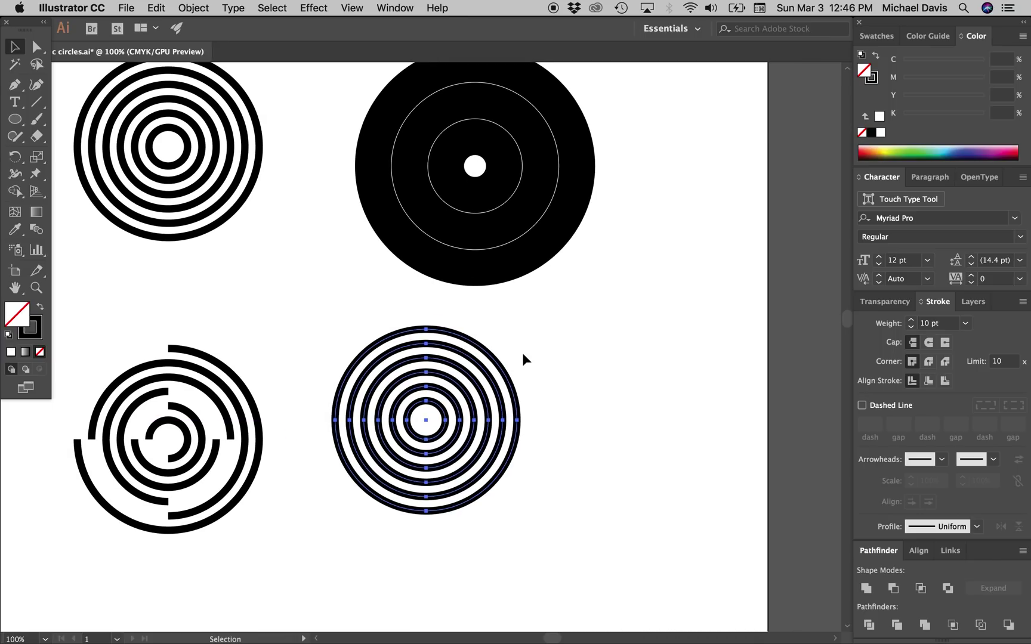
# - Scale the ring target copy uniformly to 50% and nudge it into place below the disc
pyautogui.press('s')
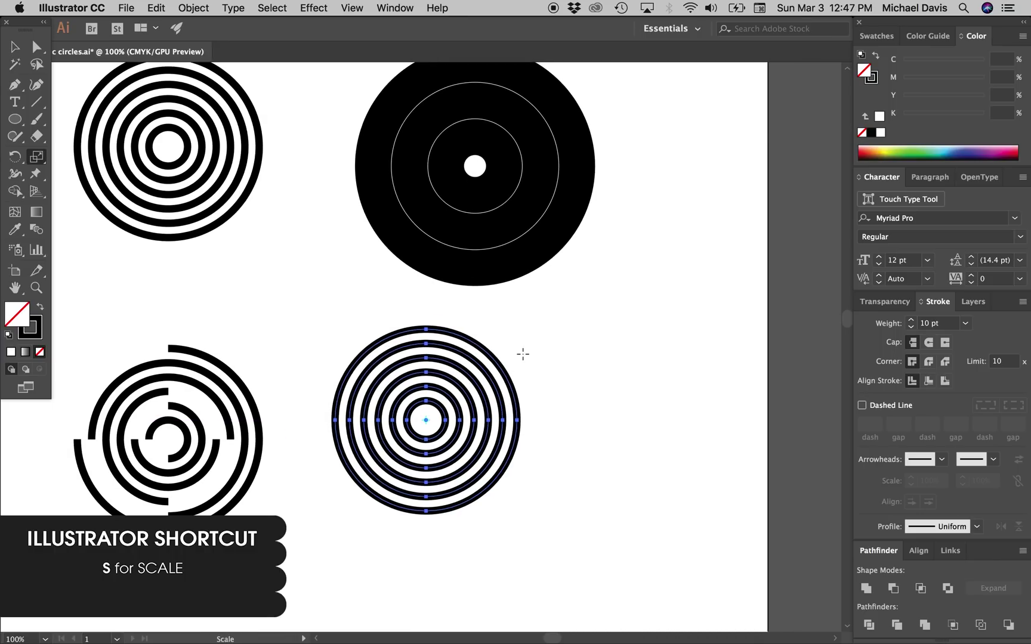
pyautogui.press('Return')
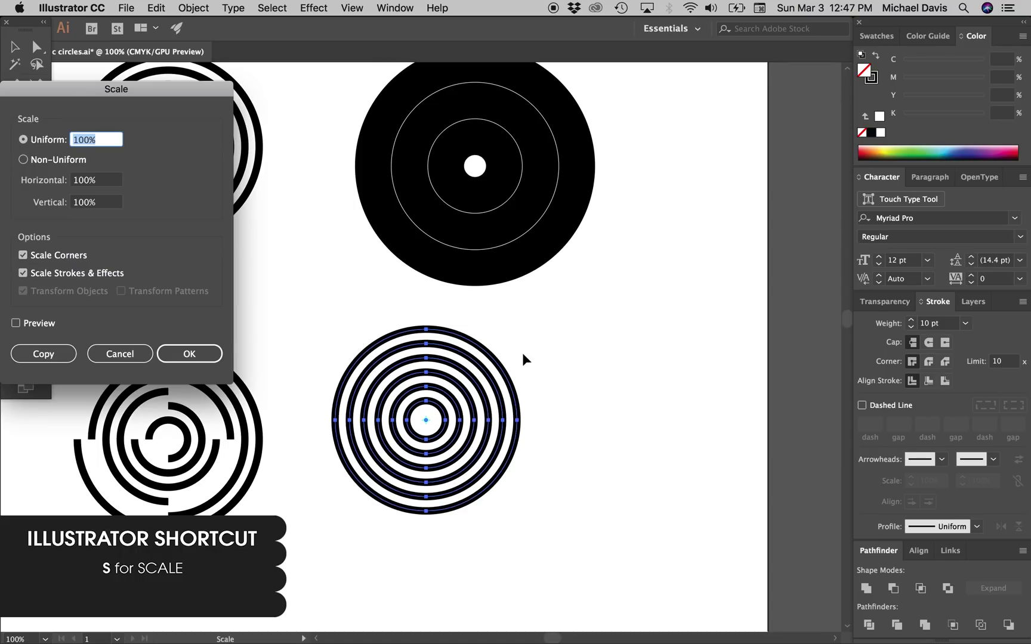
pyautogui.write('50')
pyautogui.press('Return')
pyautogui.press('v')
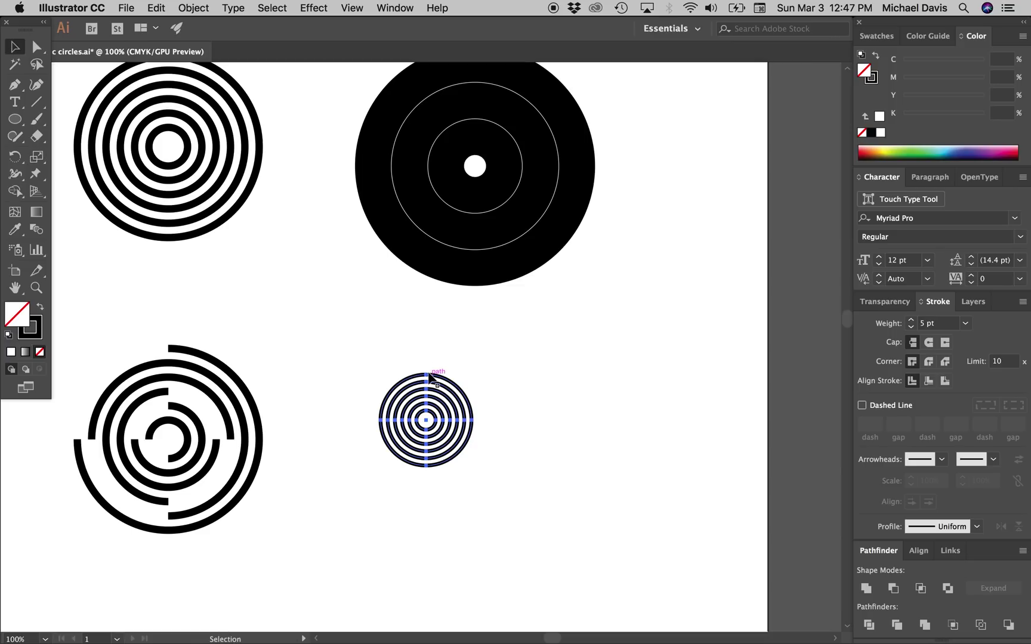
pyautogui.moveTo(428, 378); pyautogui.dragTo(408, 324)
pyautogui.scroll(-2, 408, 324)
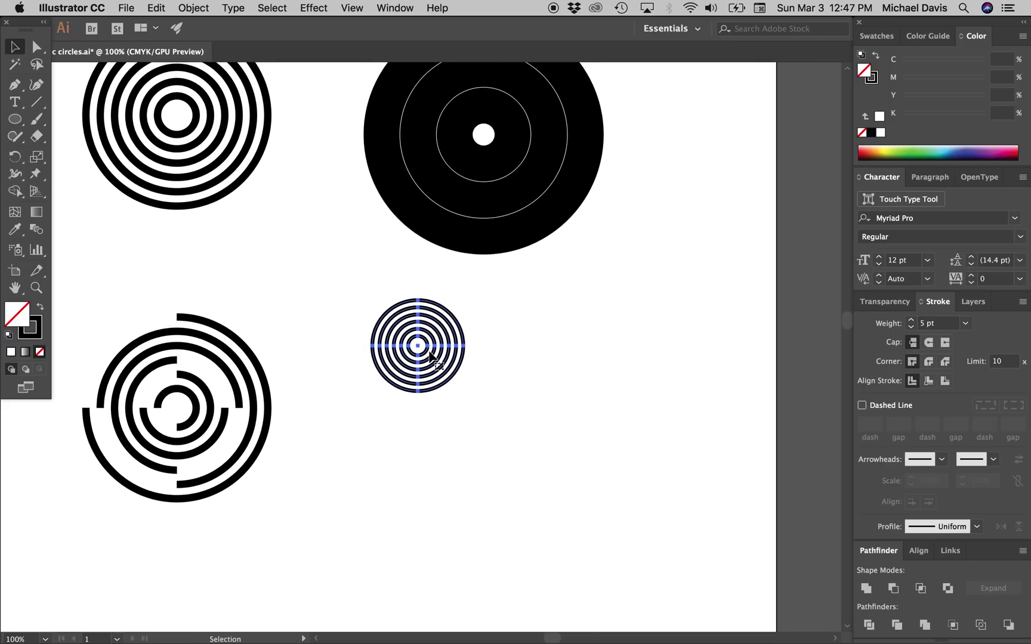
# - Delete the small rings' lower halves and Alt-drag a copy of the remaining arches below
pyautogui.press('super+equal')
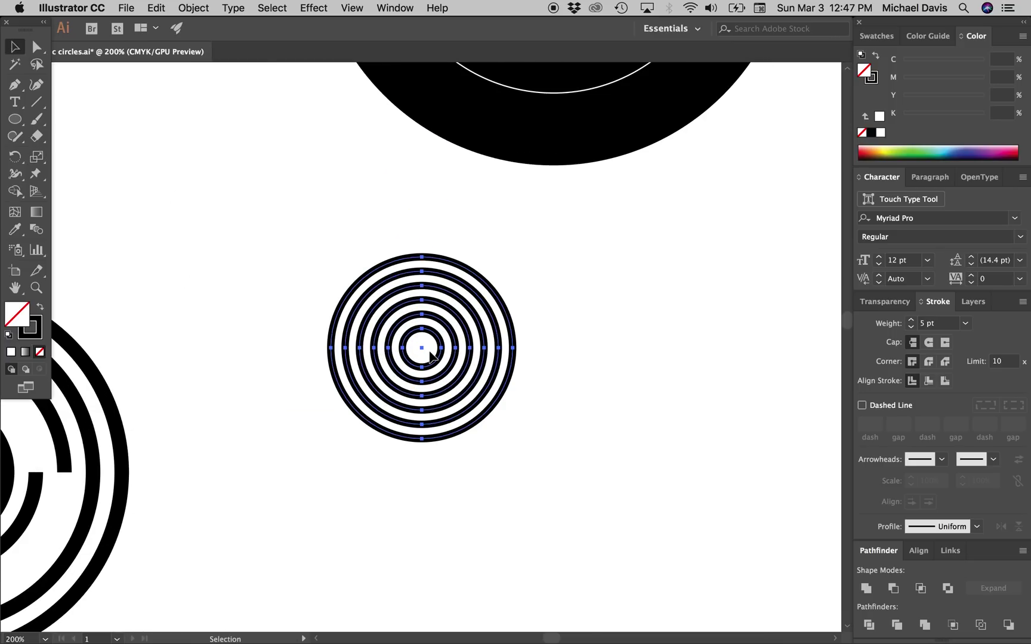
pyautogui.click(37, 47)
pyautogui.scroll(-5, 469, 428)
pyautogui.hscroll(2, 470, 428)
pyautogui.moveTo(384, 387); pyautogui.dragTo(404, 287)
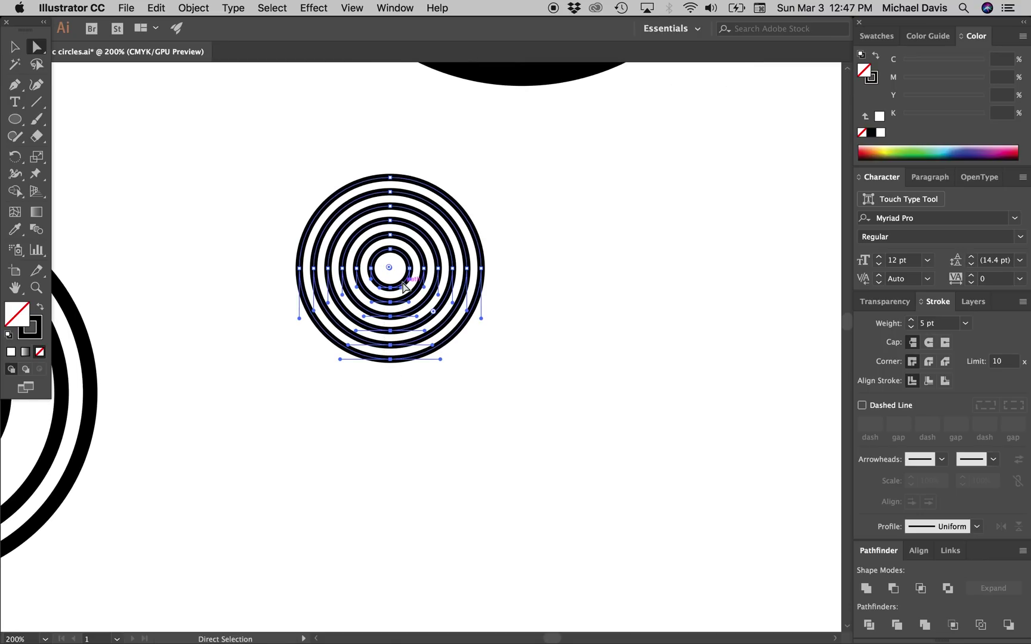
pyautogui.press('Delete')
pyautogui.press('v')
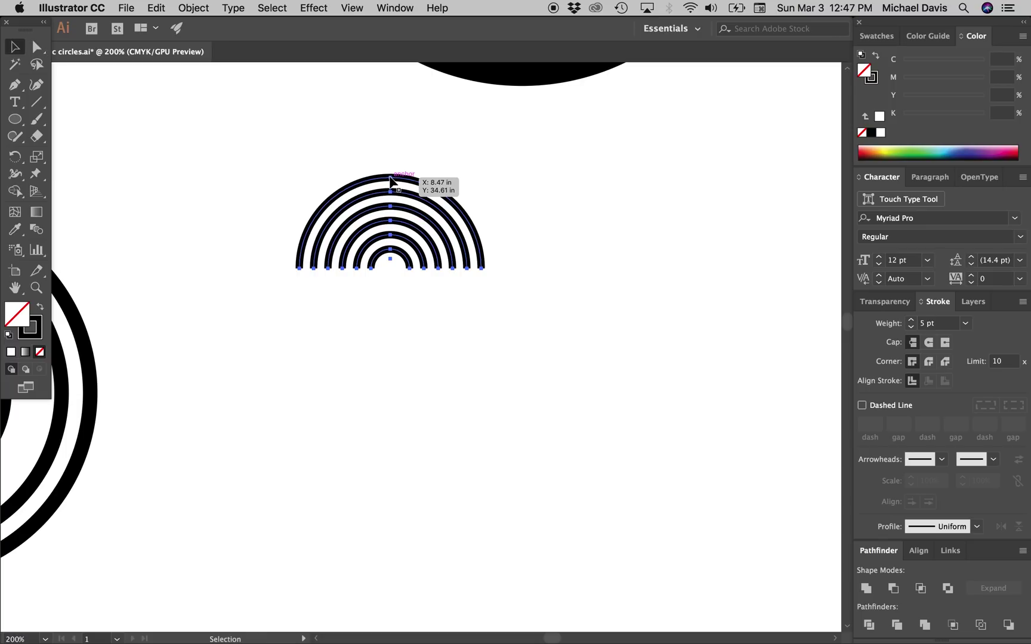
pyautogui.moveTo(391, 181); pyautogui.dragTo(392, 376)
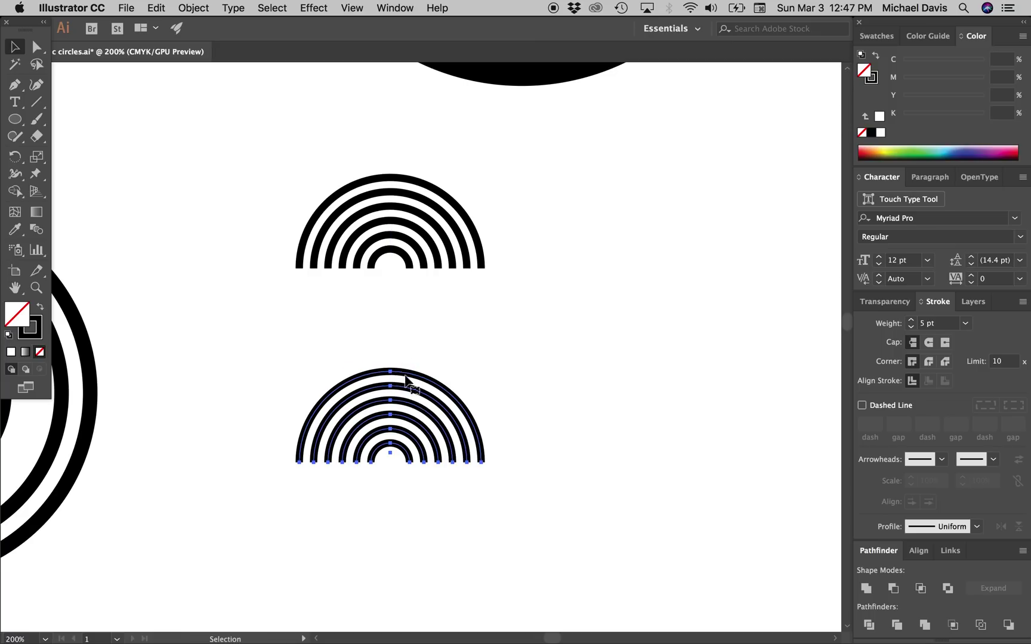
# - Undo a trial rotation, then mirror the copied lower arches upside down with the Reflect tool
pyautogui.click(15, 157)
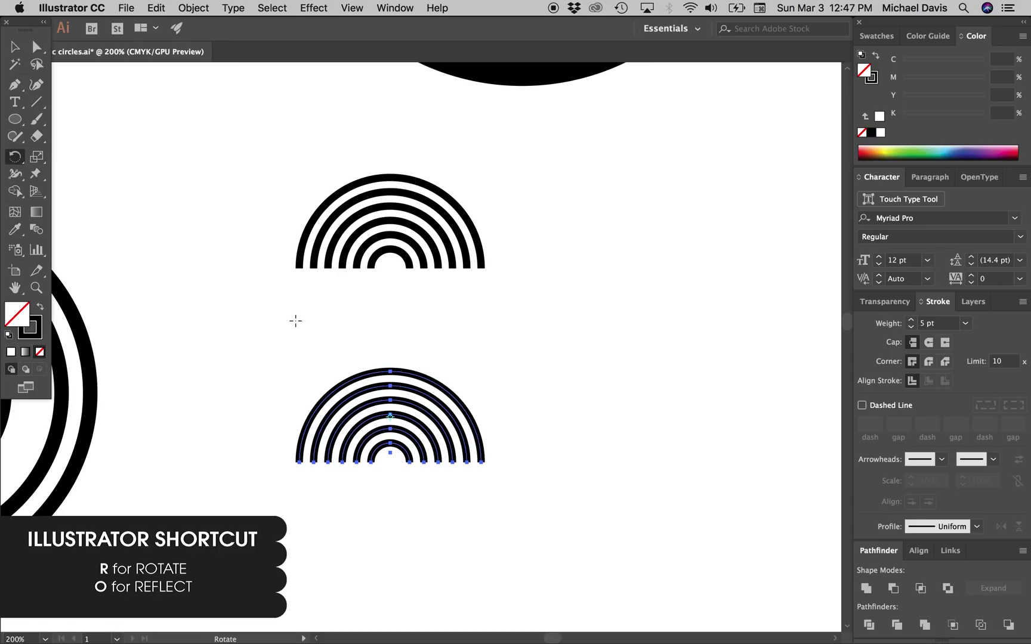
pyautogui.moveTo(295, 318); pyautogui.dragTo(484, 514)
pyautogui.press('super+z')
pyautogui.press('o')
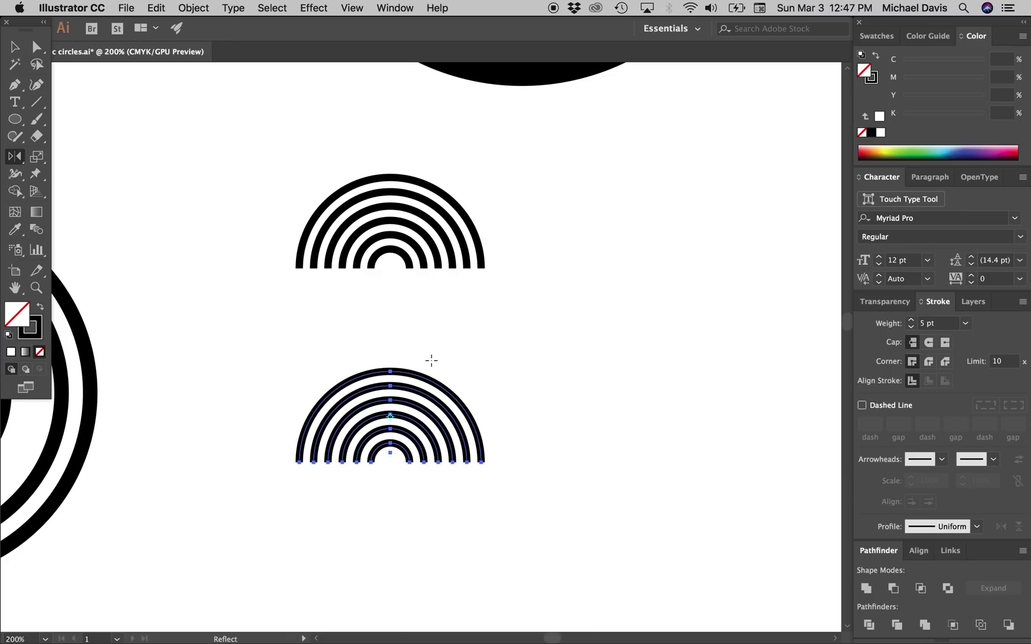
pyautogui.moveTo(431, 360); pyautogui.dragTo(424, 557)
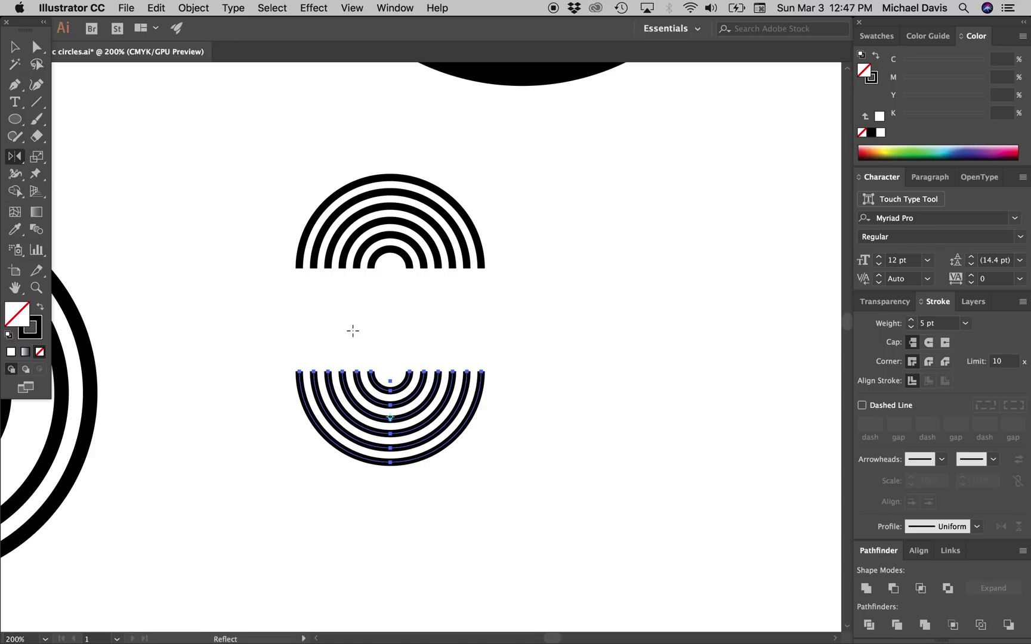
pyautogui.press('a')
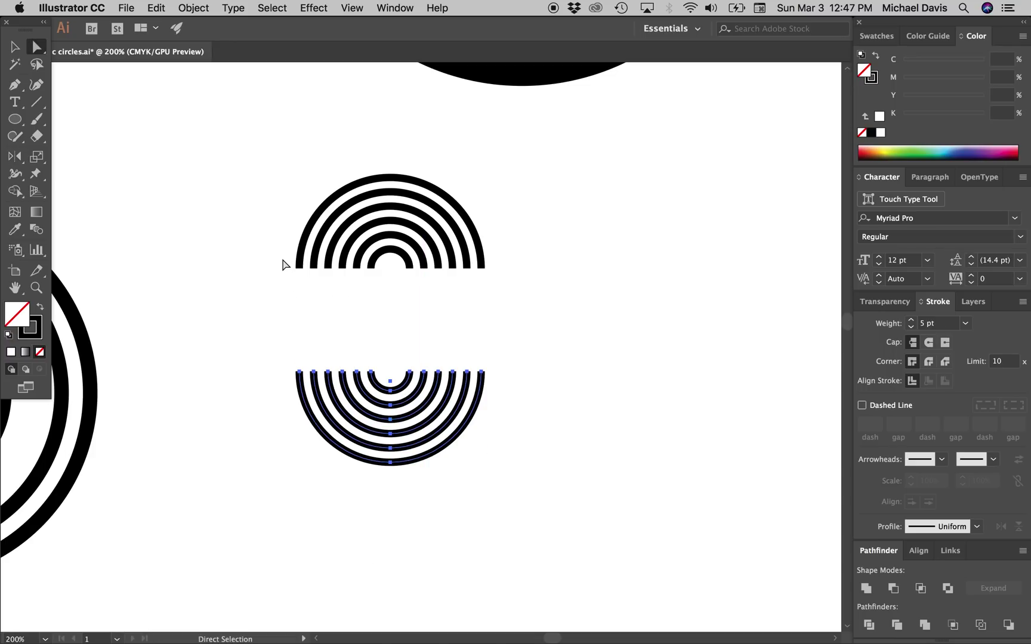
# - Join the left ends of the outer upper and lower arcs via Object > Path > Join
pyautogui.click(299, 268)
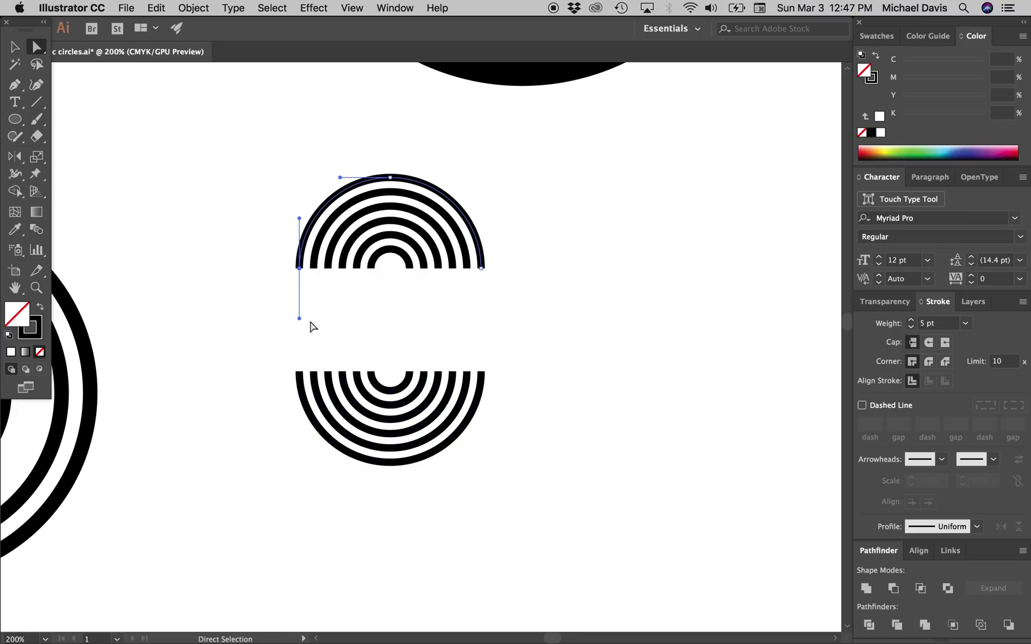
pyautogui.keyDown('shift'); pyautogui.click(300, 371); pyautogui.keyUp('shift')
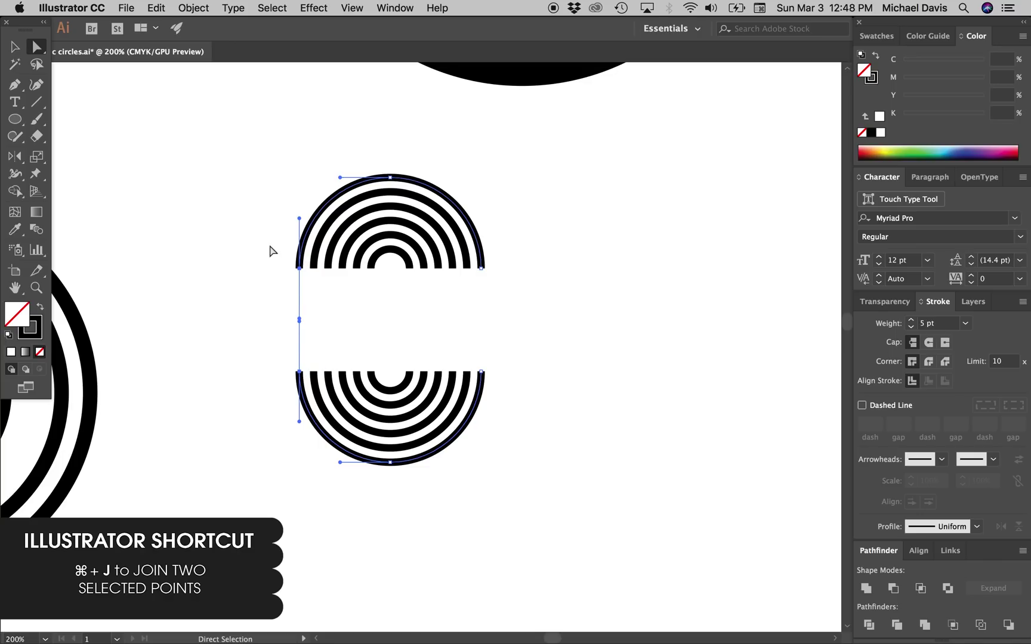
pyautogui.click(197, 8)
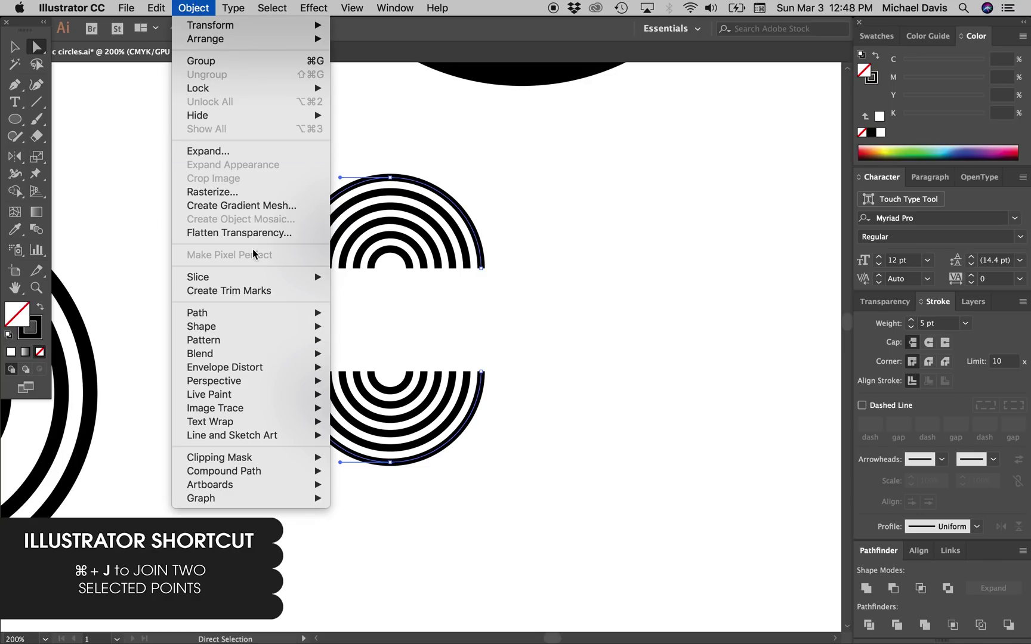
pyautogui.moveTo(255, 321)
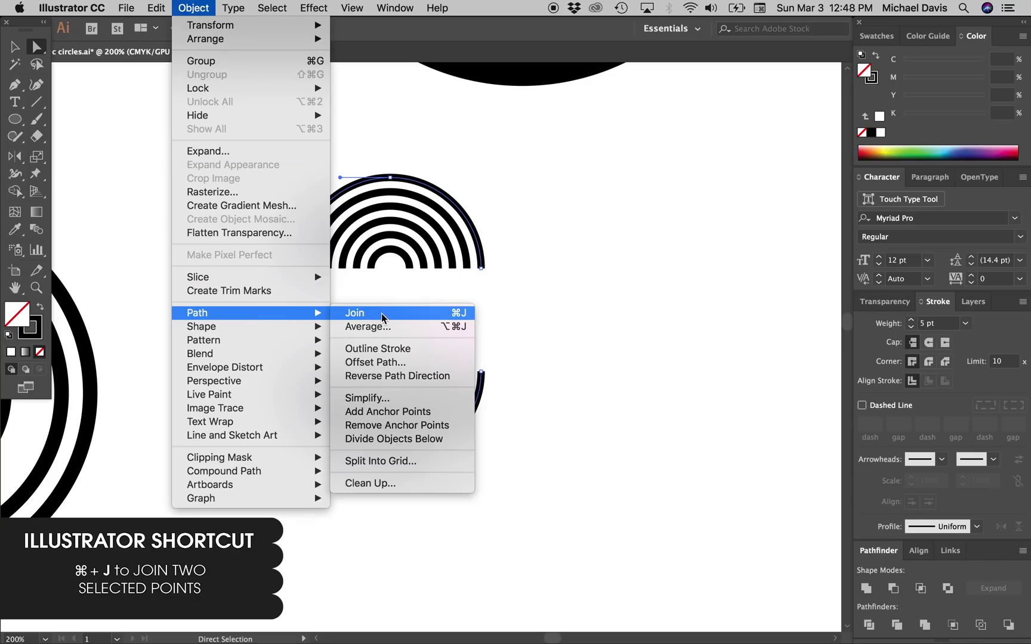
pyautogui.click(456, 317)
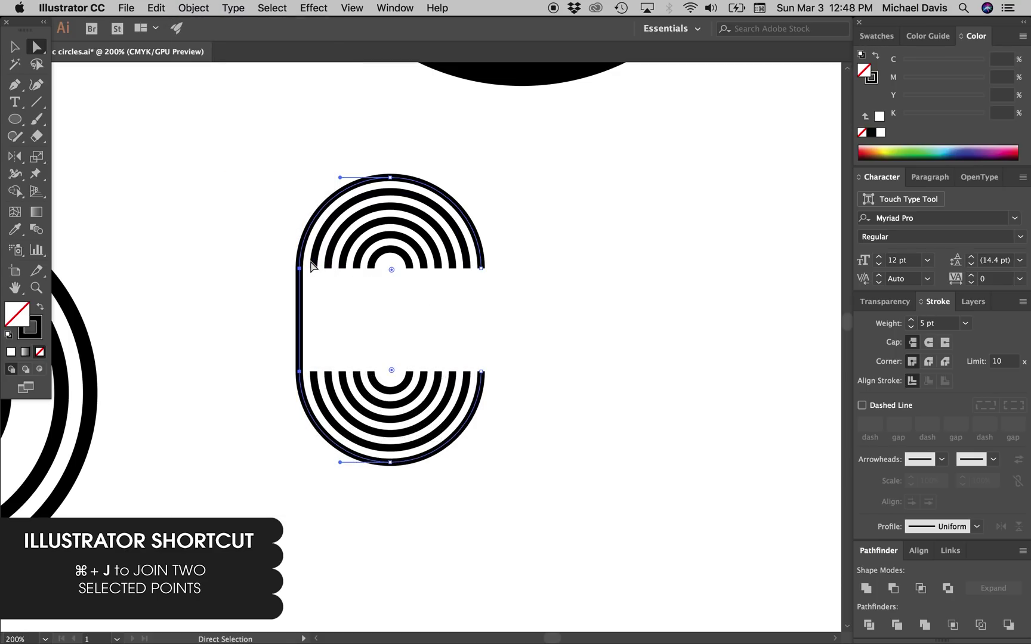
pyautogui.click(319, 334)
# - Join the left ends of the inner arc pairs with Cmd+J, undoing an accidental anchor move
pyautogui.keyDown('super'); pyautogui.click(338, 251); pyautogui.keyUp('super')
pyautogui.moveTo(341, 266); pyautogui.dragTo(361, 325)
pyautogui.press('super+j')
pyautogui.press('super+j')
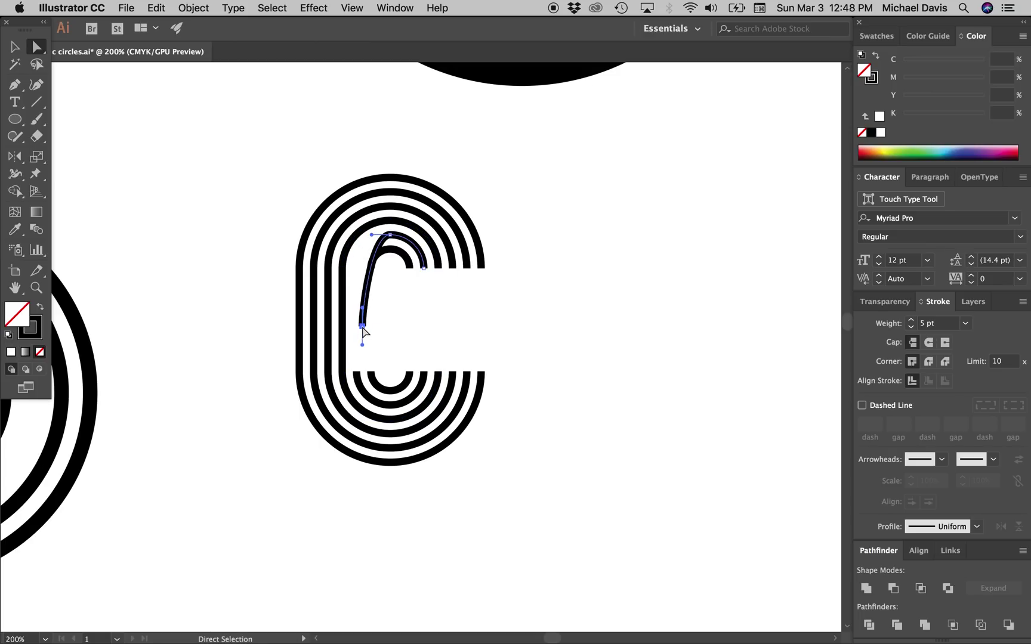
pyautogui.press('super+z')
pyautogui.keyDown('shift'); pyautogui.click(357, 370); pyautogui.keyUp('shift')
pyautogui.press('super+j')
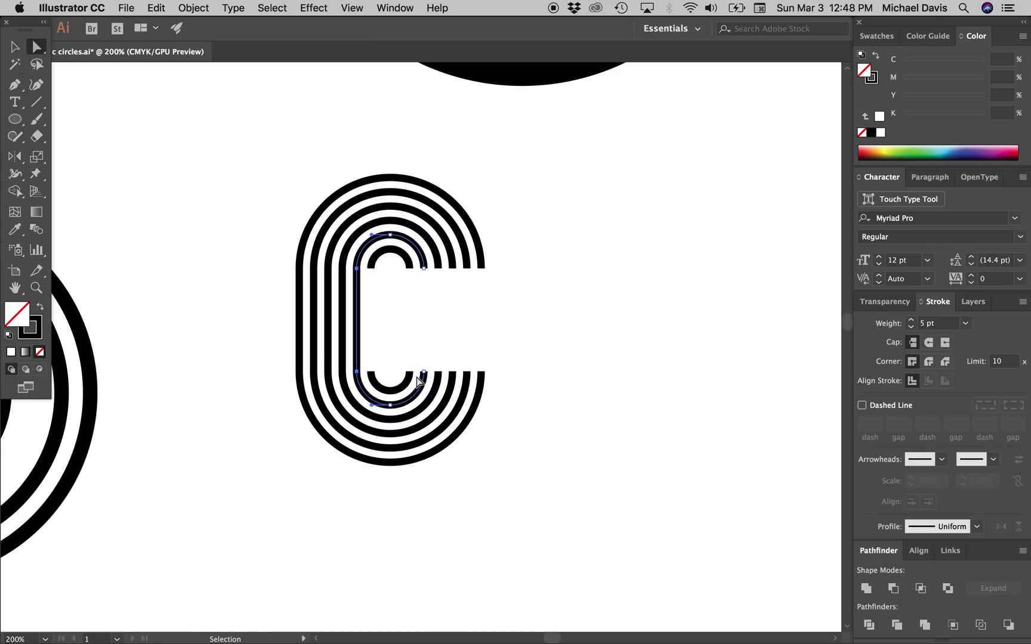
pyautogui.click(381, 377)
pyautogui.keyDown('shift'); pyautogui.click(372, 268); pyautogui.keyUp('shift')
pyautogui.press('super+j')
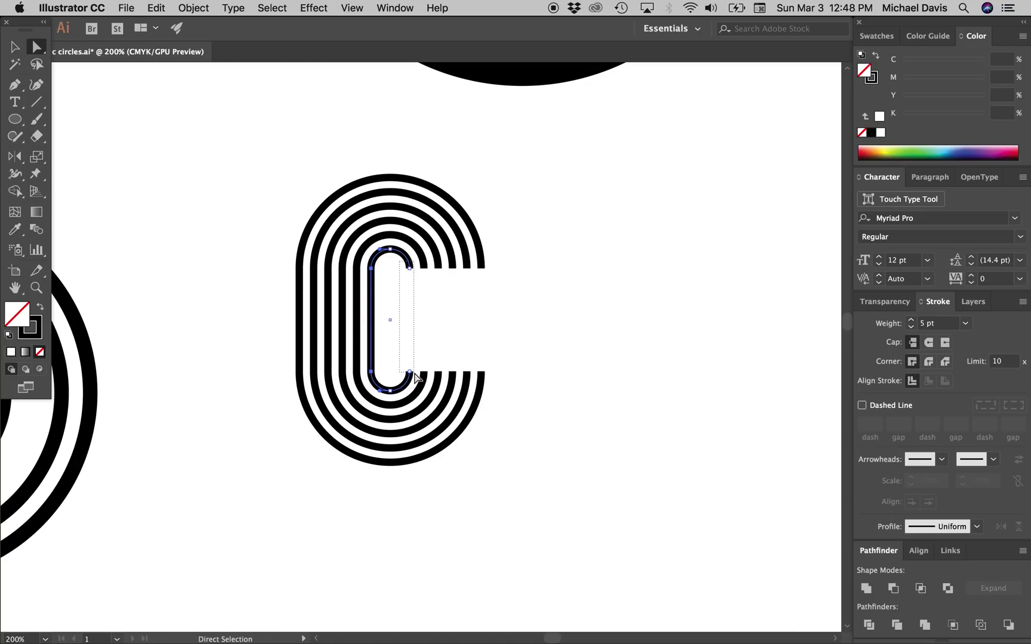
pyautogui.click(427, 372)
# - Close the right-side gaps of the inner rings by joining their end anchors
pyautogui.press('super+j')
pyautogui.click(424, 372)
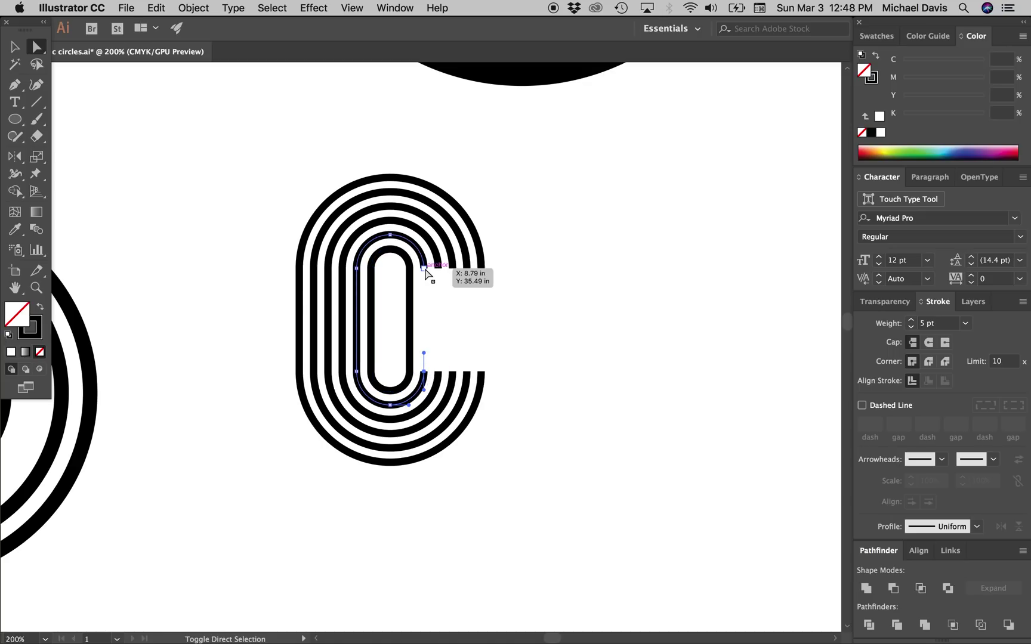
pyautogui.keyDown('shift'); pyautogui.click(425, 269); pyautogui.keyUp('shift')
pyautogui.press('super+j')
pyautogui.click(438, 373)
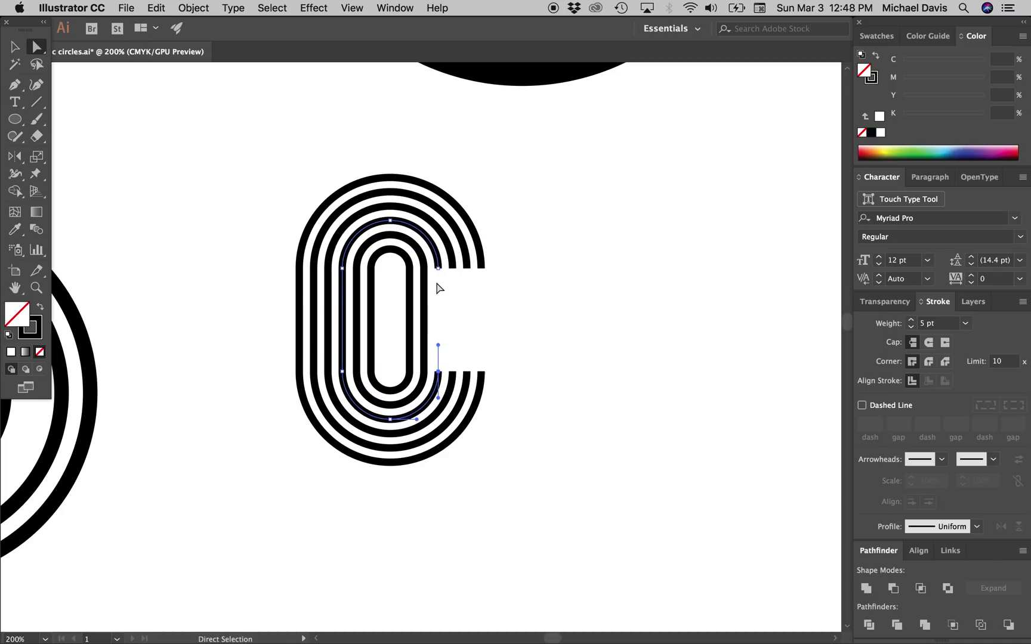
pyautogui.click(453, 371)
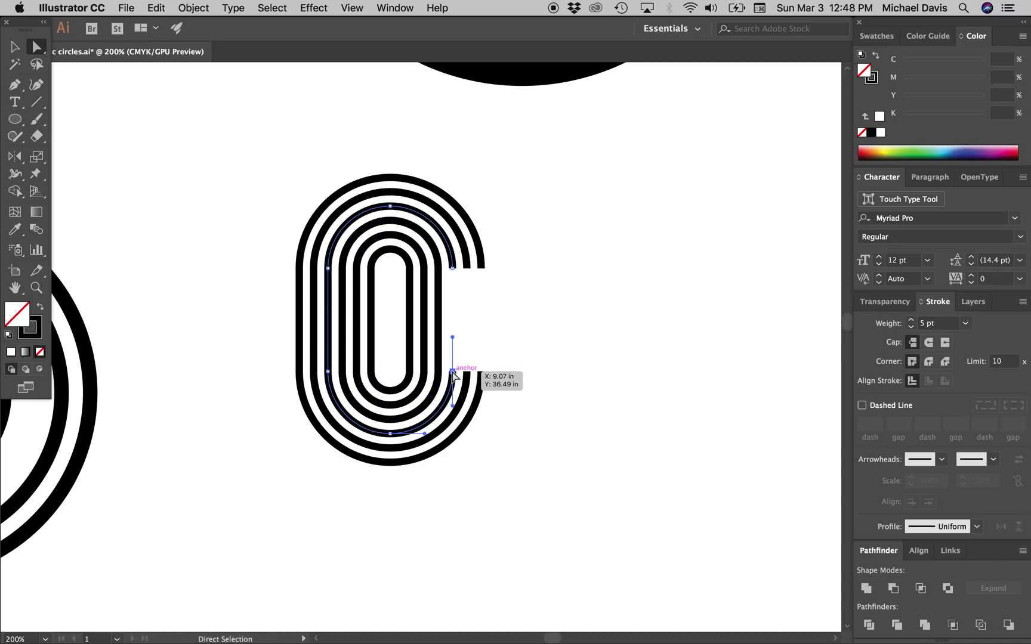
pyautogui.keyDown('shift'); pyautogui.click(454, 269); pyautogui.keyUp('shift')
pyautogui.press('super+j')
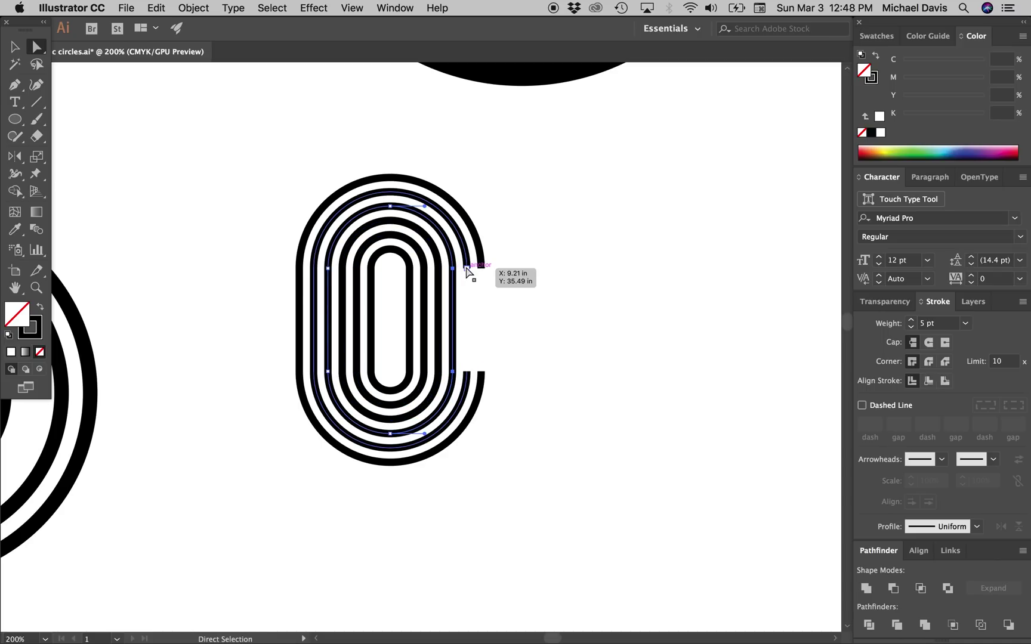
# - Join the right ends of the remaining outer rings to finish the closed ovals
pyautogui.click(467, 269)
pyautogui.keyDown('shift'); pyautogui.click(466, 371); pyautogui.keyUp('shift')
pyautogui.press('super+j')
pyautogui.click(481, 270)
pyautogui.keyDown('shift'); pyautogui.click(482, 372); pyautogui.keyUp('shift')
pyautogui.press('super+j')
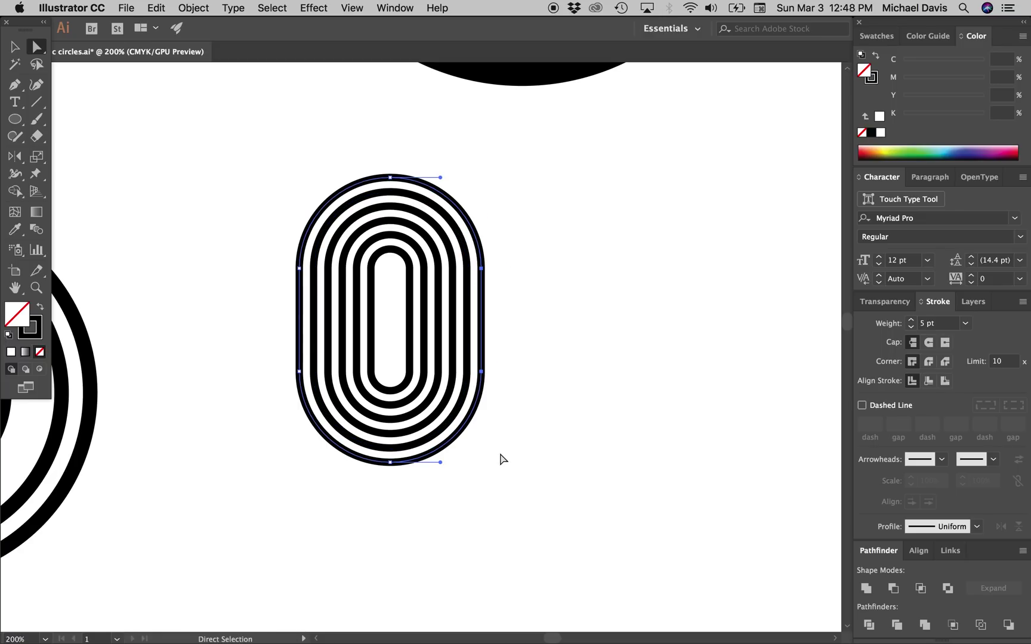
pyautogui.click(527, 466)
# - Stretch all the rings taller by dragging their lower anchors downward
pyautogui.moveTo(560, 517); pyautogui.dragTo(261, 346)
pyautogui.hscroll(1, 260, 346)
pyautogui.moveTo(470, 372); pyautogui.dragTo(478, 497)
pyautogui.press('v')
pyautogui.moveTo(559, 506); pyautogui.dragTo(490, 334)
# - Delete the right sides of the left rings to form the letter C
pyautogui.press('a')
pyautogui.click(479, 334)
pyautogui.press('Delete')
pyautogui.press('v')
# - Move the O rings closer to the C
pyautogui.moveTo(478, 158); pyautogui.dragTo(703, 399)
pyautogui.hscroll(5, 620, 250)
pyautogui.scroll(-2, 620, 250)
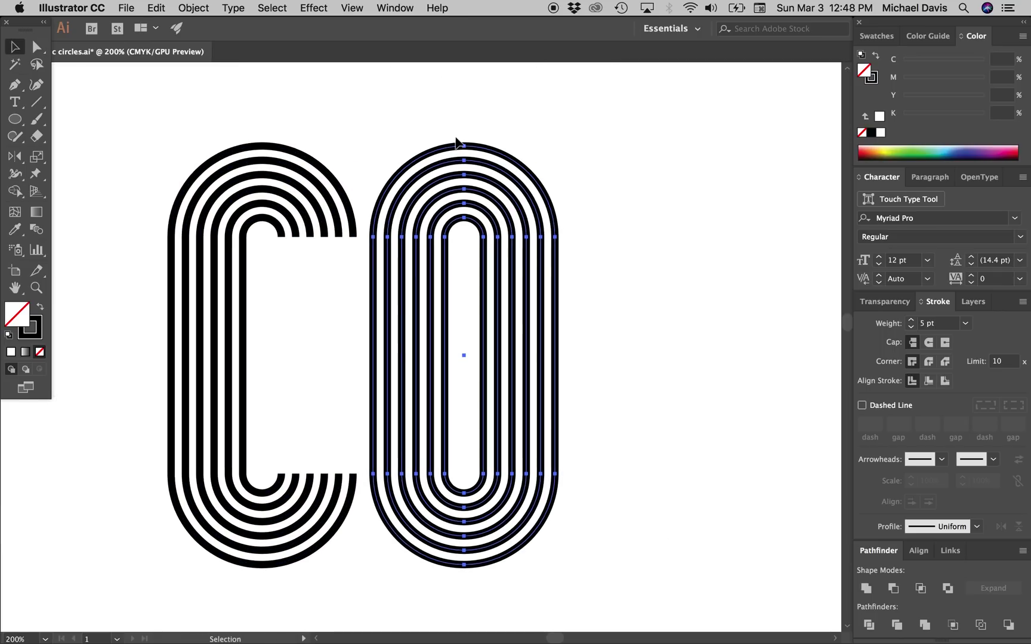
pyautogui.moveTo(463, 148); pyautogui.dragTo(658, 175)
# - Delete the right rings' bottom half and extend the arch legs down into an 'n'
pyautogui.press('a')
pyautogui.moveTo(646, 601); pyautogui.dragTo(681, 489)
pyautogui.press('Delete')
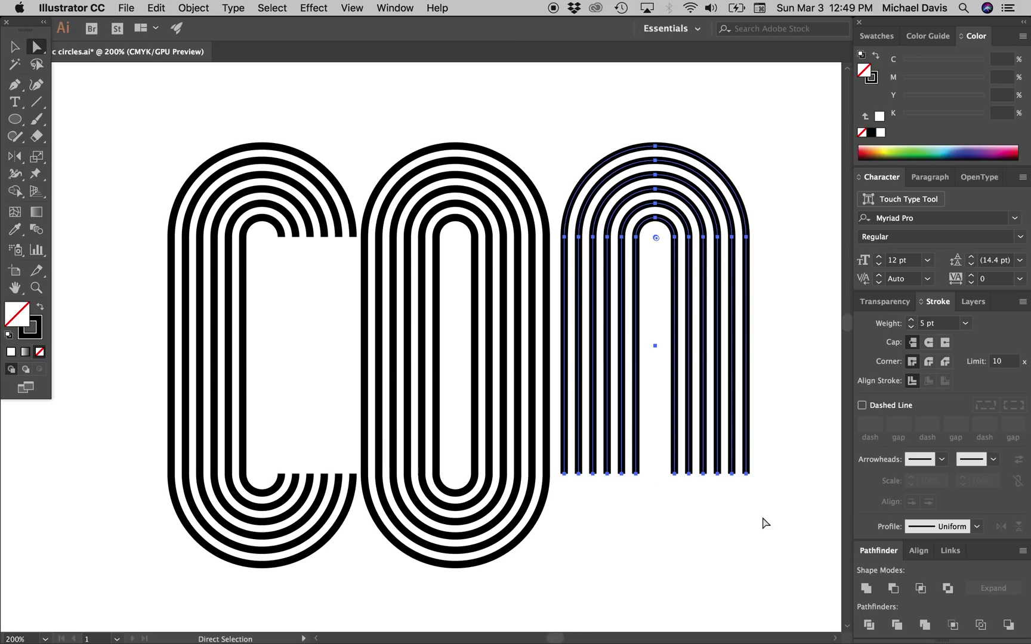
pyautogui.moveTo(784, 494); pyautogui.dragTo(564, 571)
pyautogui.click(527, 585)
# - Pan and zoom out to show the whole artboard with all four circle designs
pyautogui.hscroll(3, 549, 585)
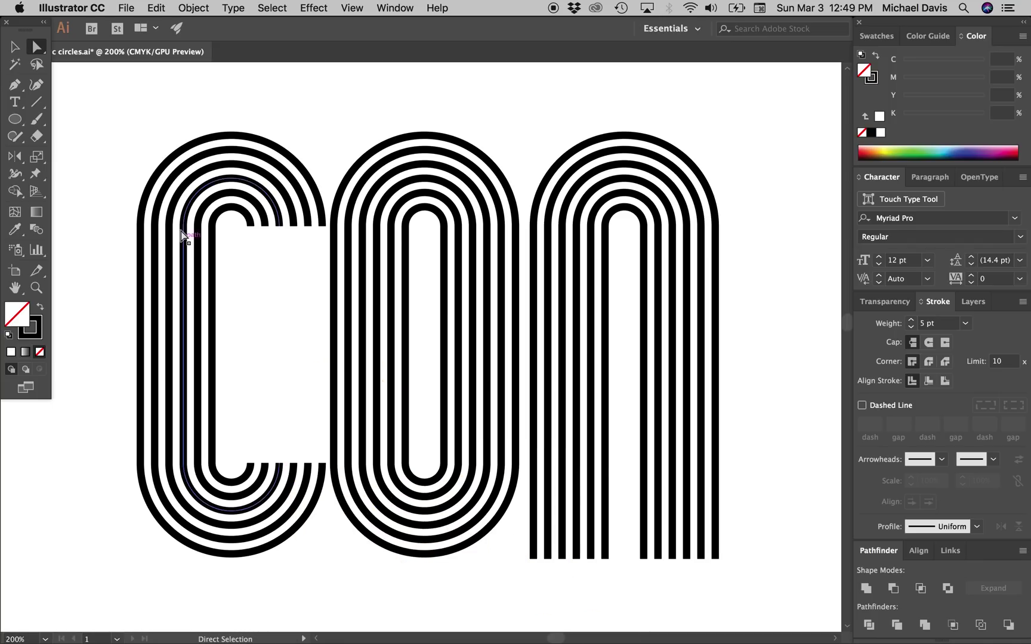
pyautogui.press('space')
pyautogui.moveTo(95, 85); pyautogui.dragTo(418, 559)
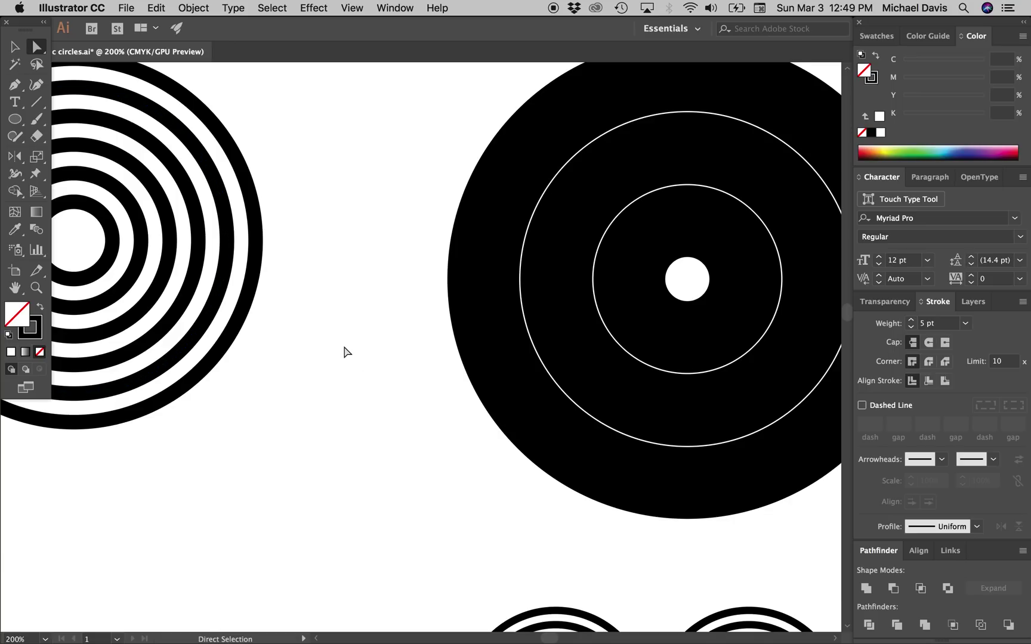
pyautogui.scroll(-6, 346, 352)
pyautogui.scroll(-2, 349, 382)
pyautogui.moveTo(349, 390); pyautogui.dragTo(350, 411)
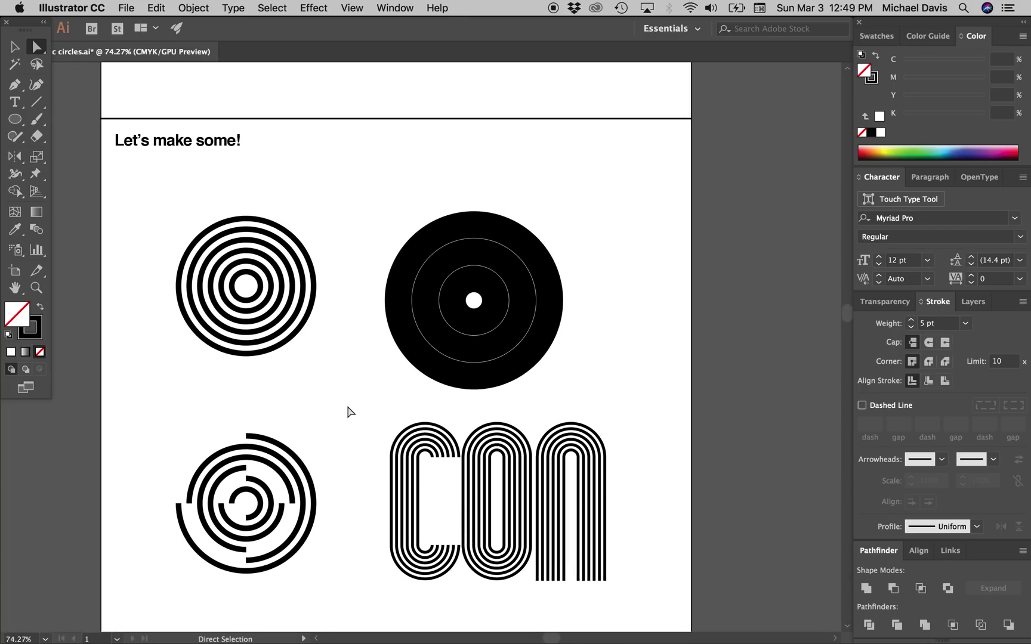